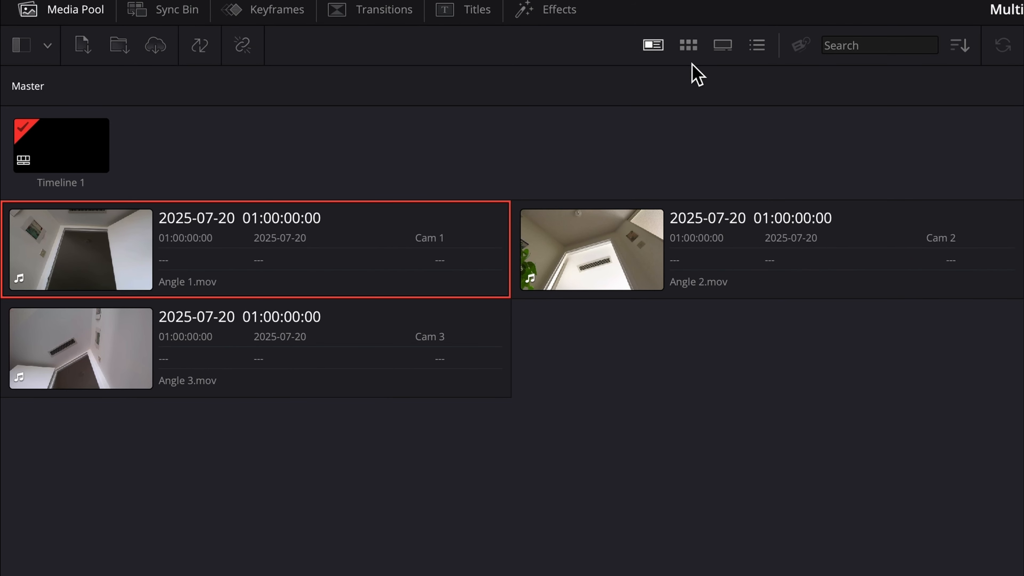
Step: Show the Media Pool as thumbnails, select Angle 1–3, and open them in Sync Clips
click(689, 45)
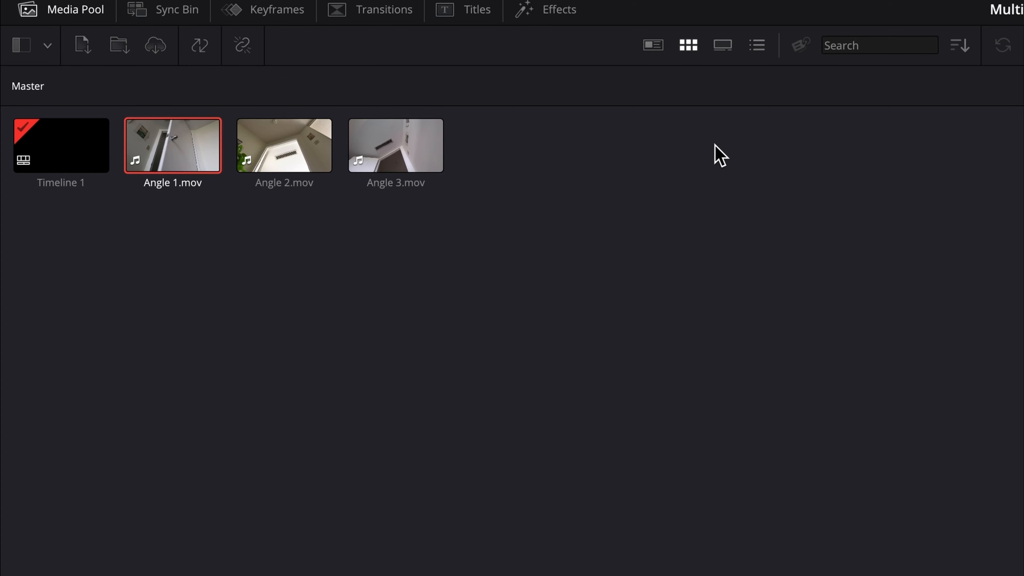
drag(173, 269, 476, 165)
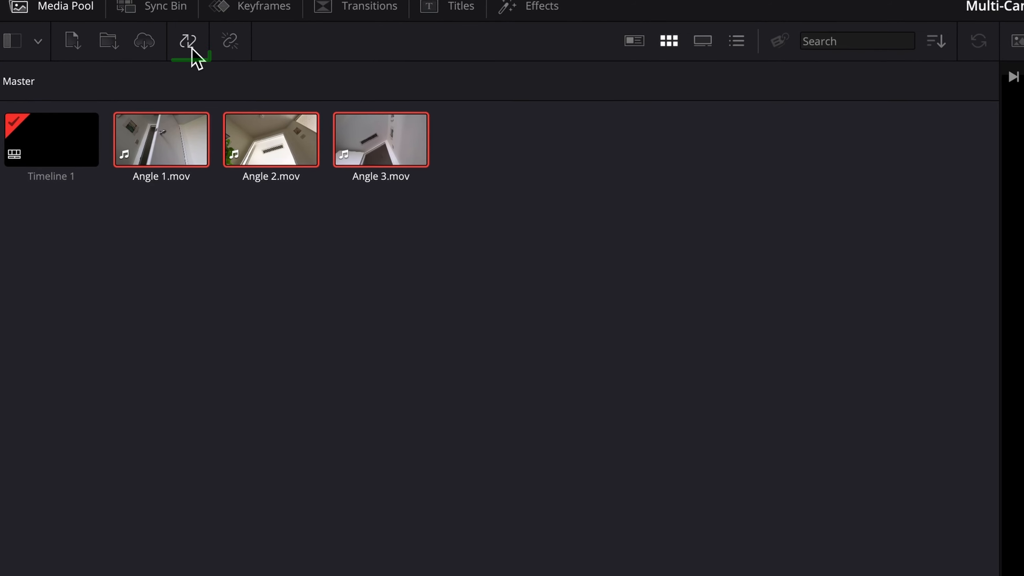
click(187, 40)
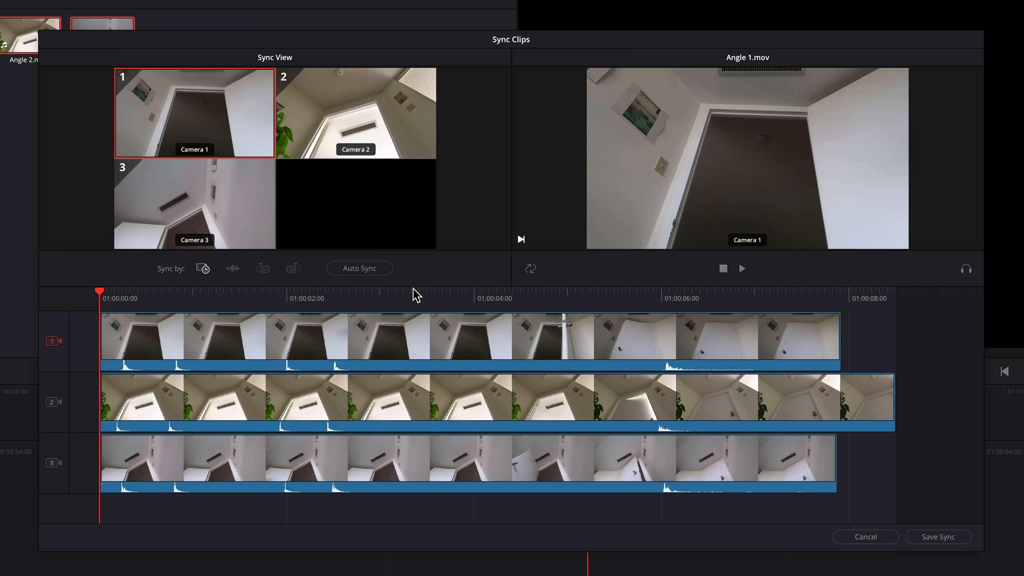
drag(104, 292, 483, 313)
key(space)
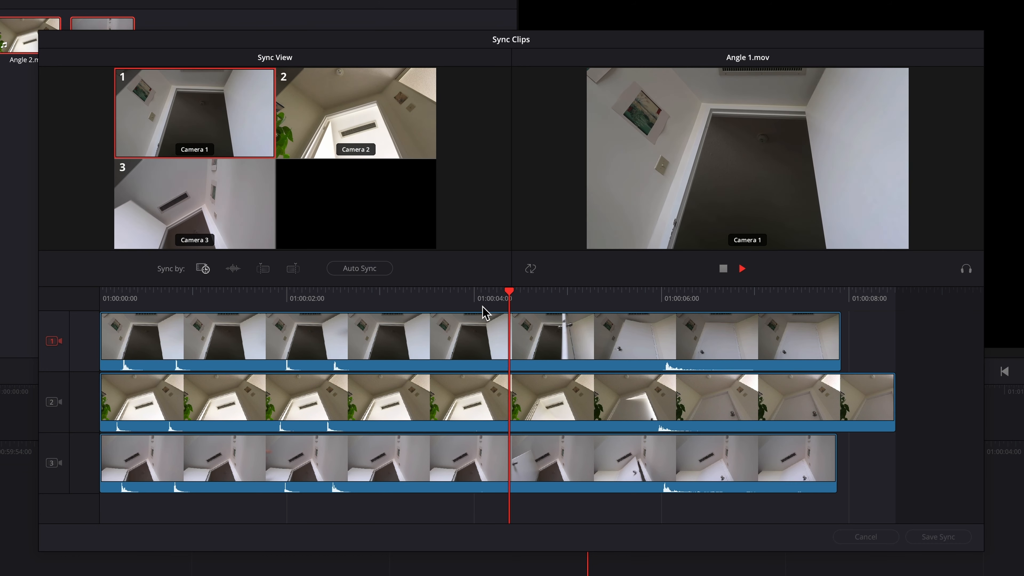
key(space)
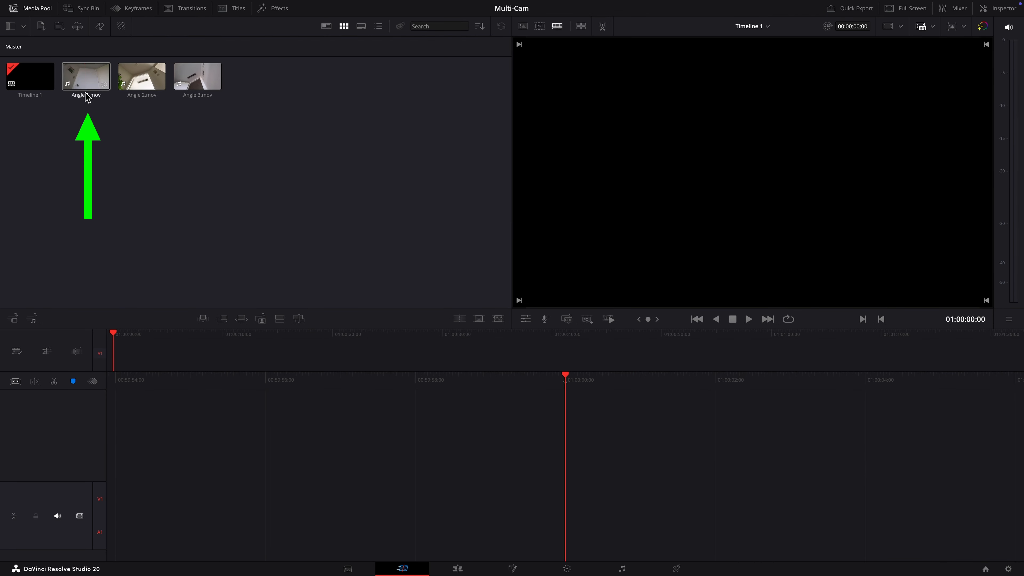
Step: Give Angle 1.mov an Out point at 01:00:06:01 where the door closes, clearing its In point
click(86, 81)
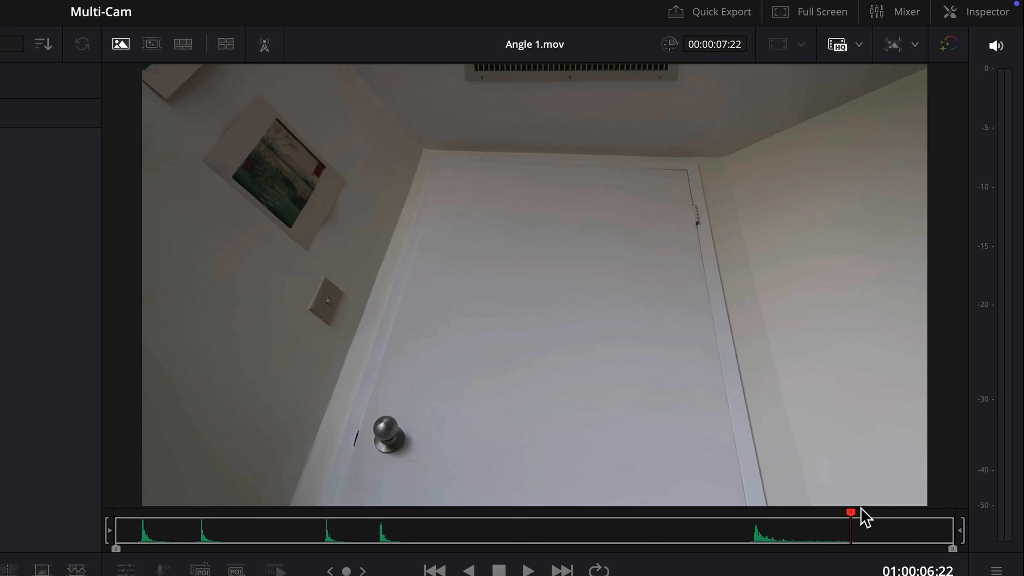
drag(851, 514, 331, 509)
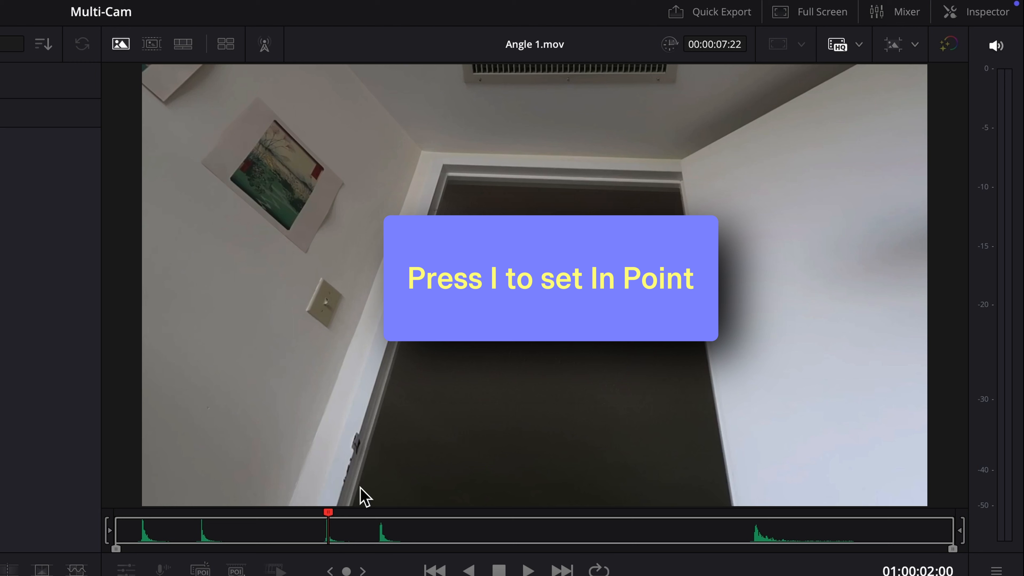
key(i)
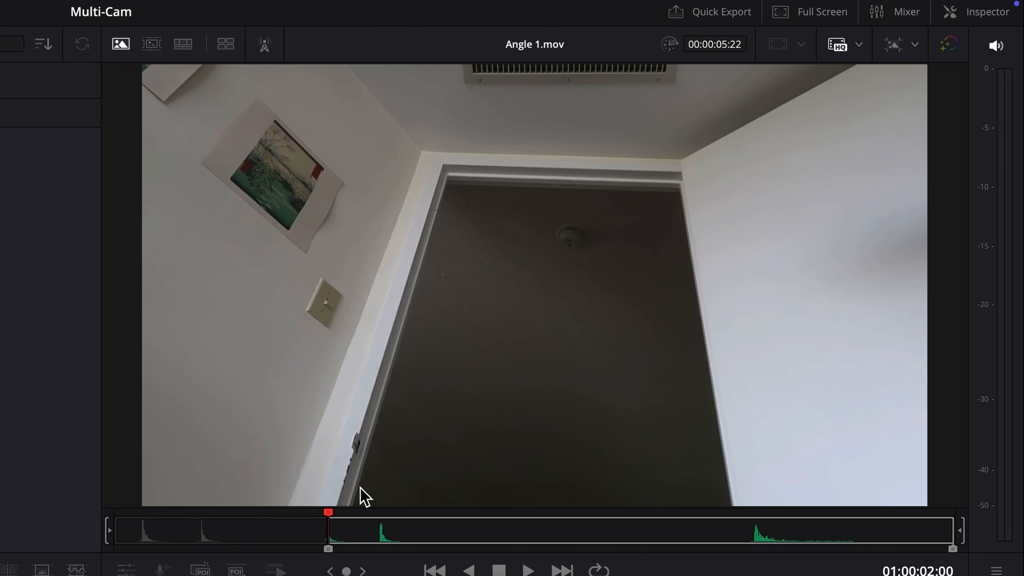
key(alt+i)
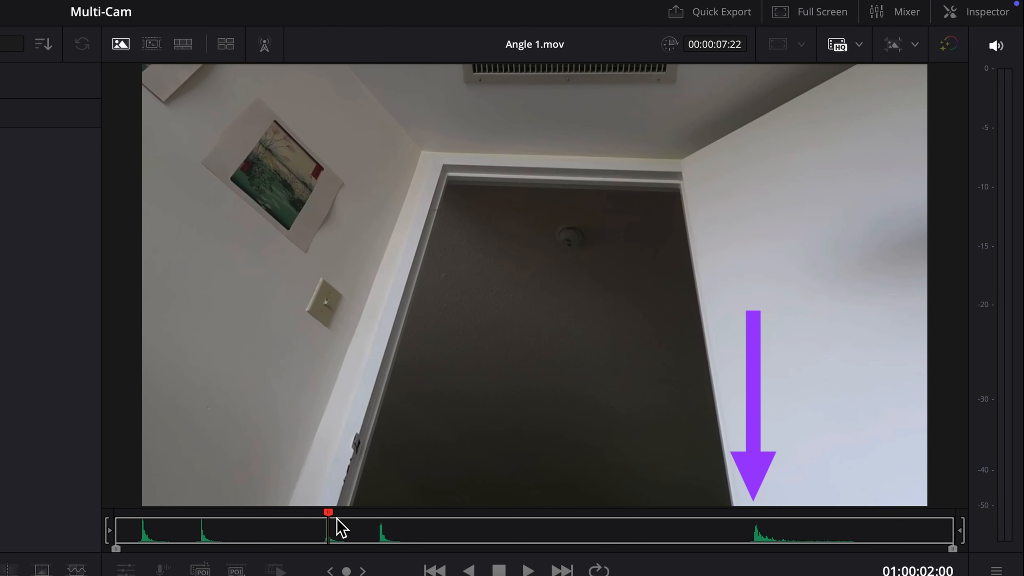
key(space)
drag(415, 520, 762, 529)
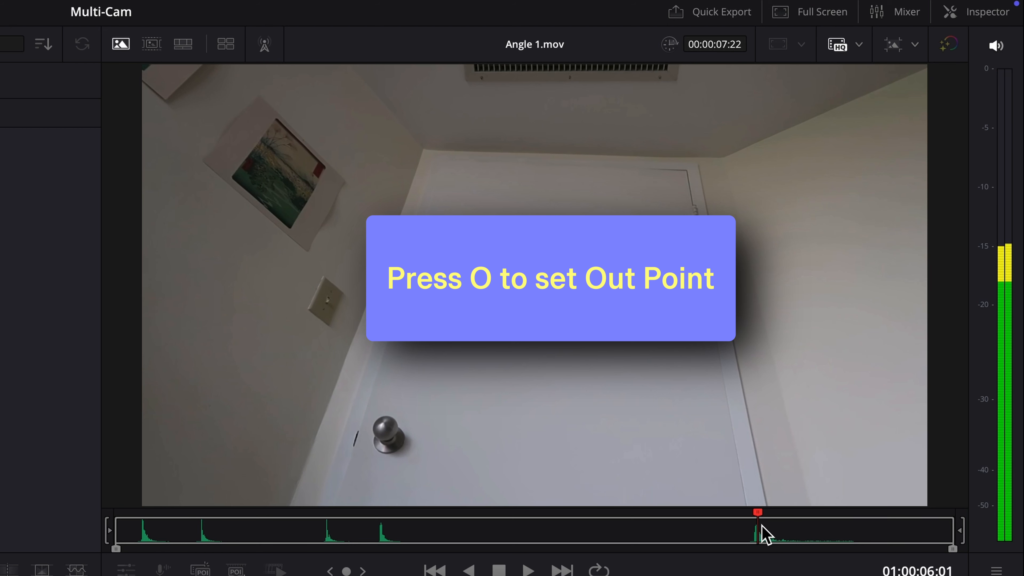
key(o)
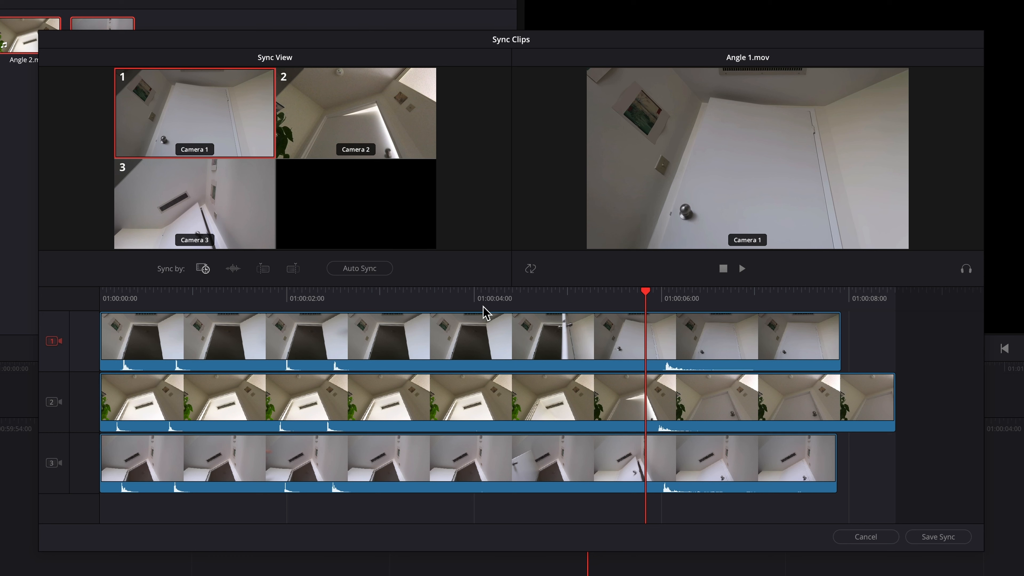
Step: Drag the Angle 2 clip later on Camera 2 and adjust it by single-frame nudges
click(486, 314)
click(506, 394)
mouse_move(508, 403)
mouse_down()
mouse_move(540, 407)
mouse_move(505, 404)
mouse_up()
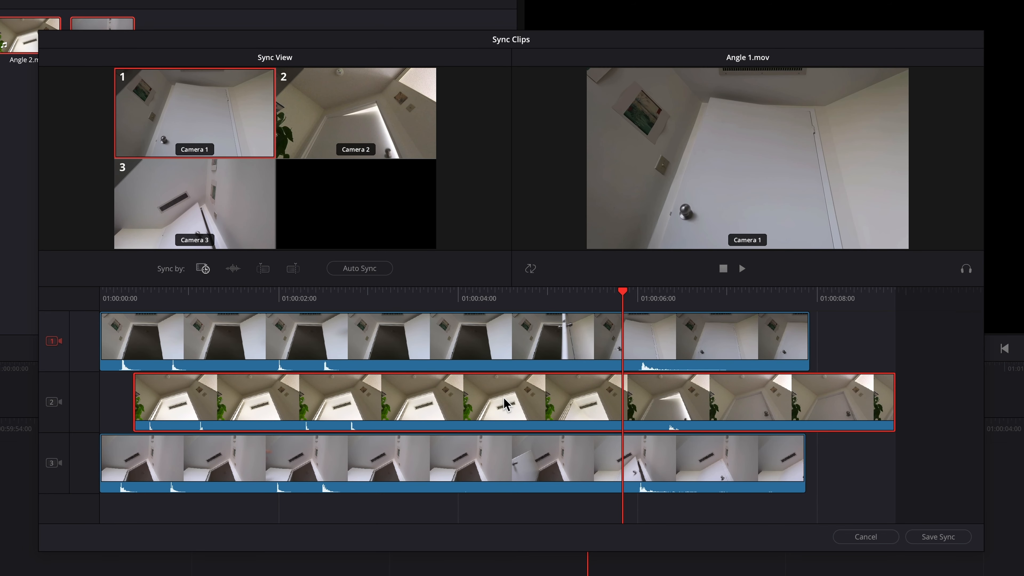
key(comma)
key(comma)
key(comma)
key(comma)
key(comma)
key(comma)
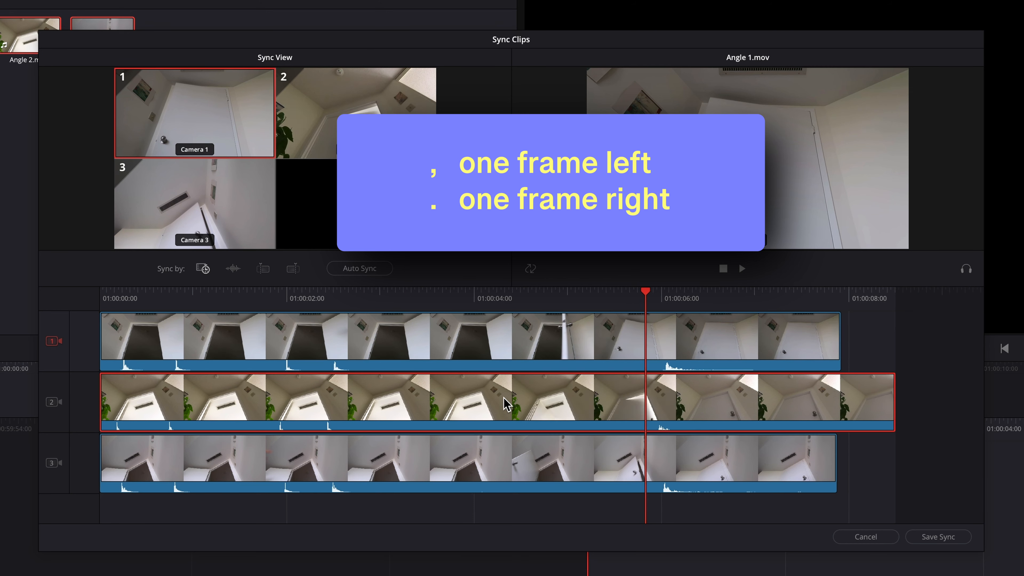
key(period)
key(period)
key(period)
key(period)
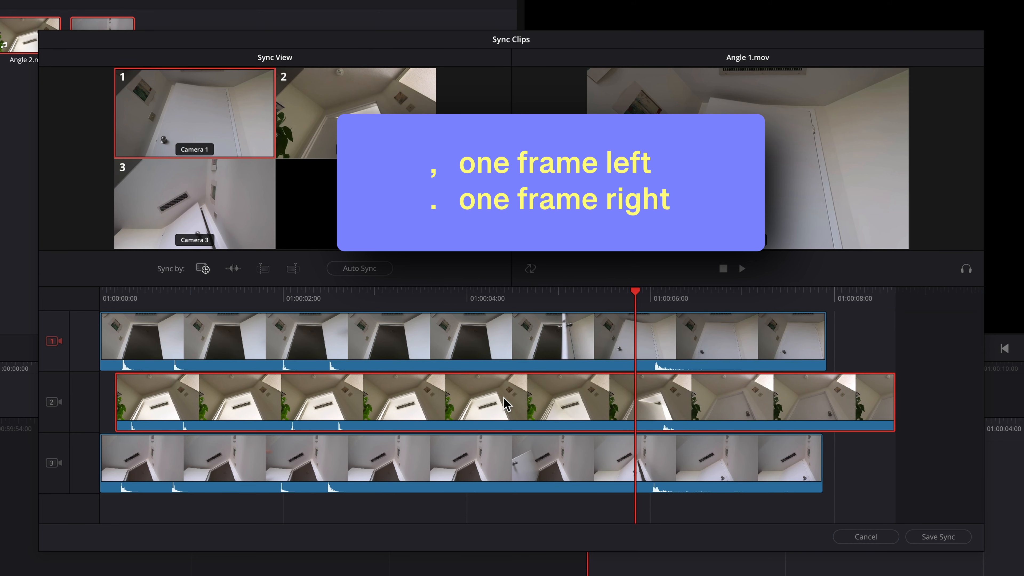
key(period)
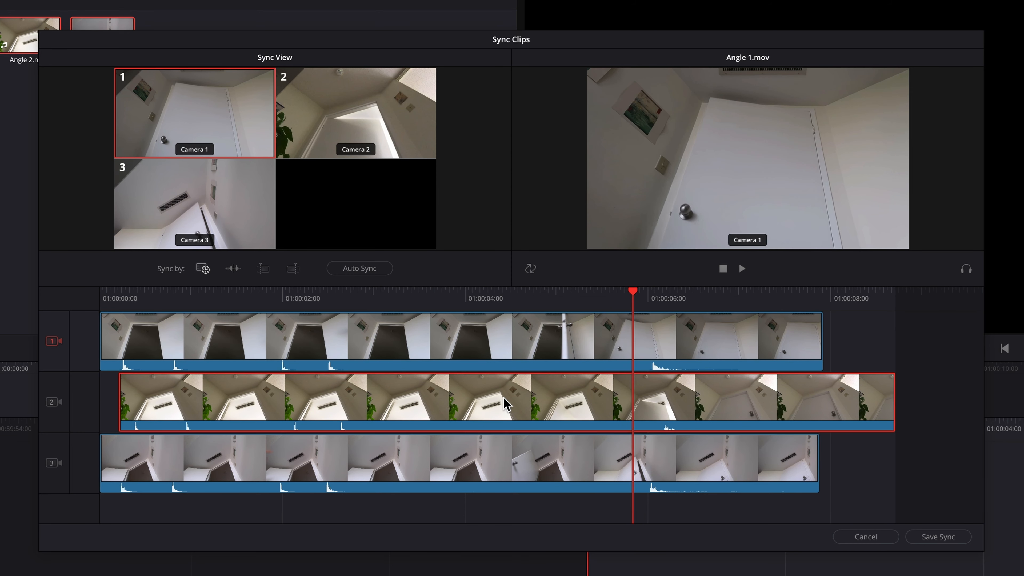
Step: Fine-tune Angle 2 with five-frame and one-frame nudges, checking its alignment against Angle 1
key(shift+comma)
key(shift+period)
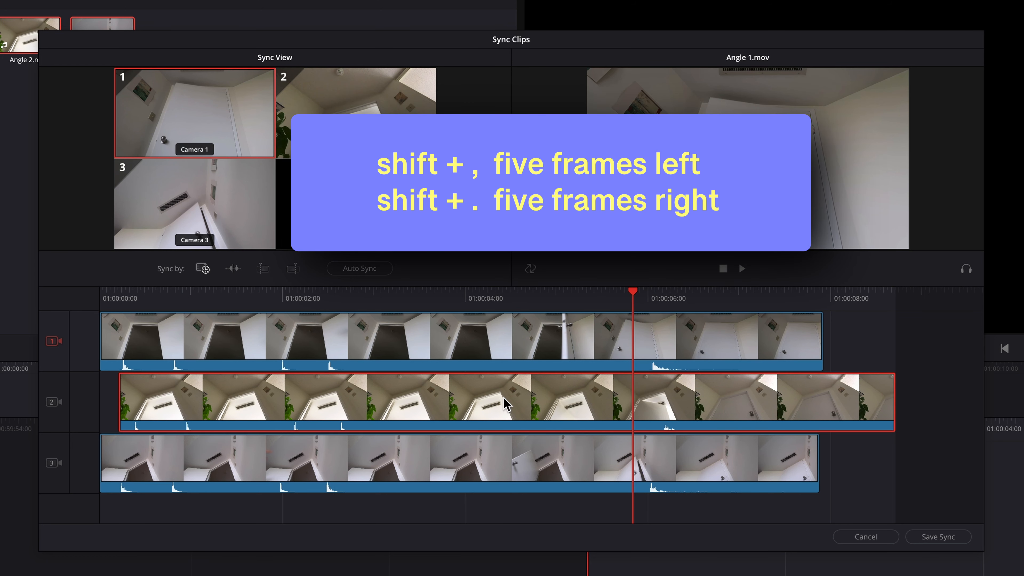
key(shift+period)
key(shift+comma)
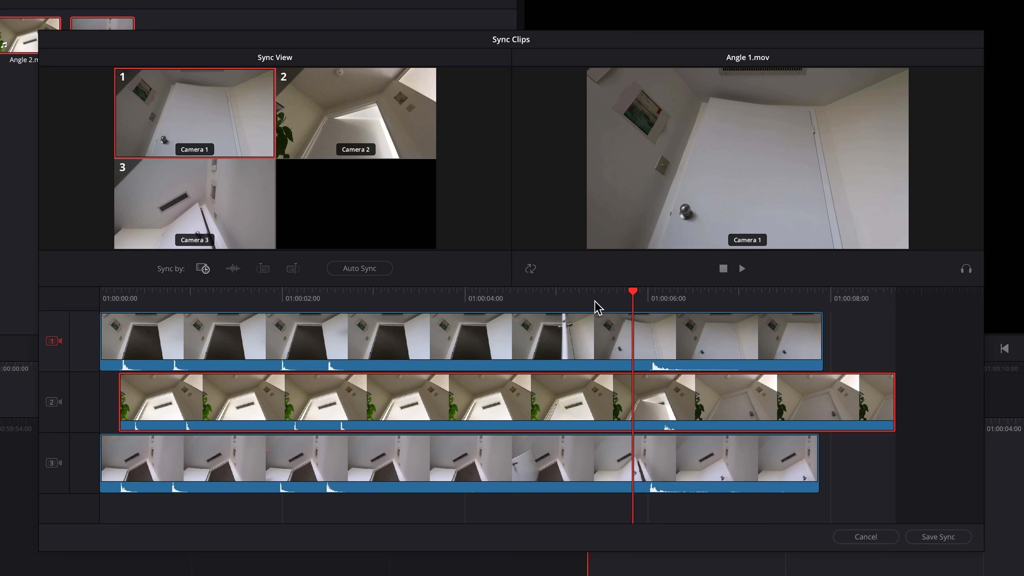
drag(636, 299, 658, 309)
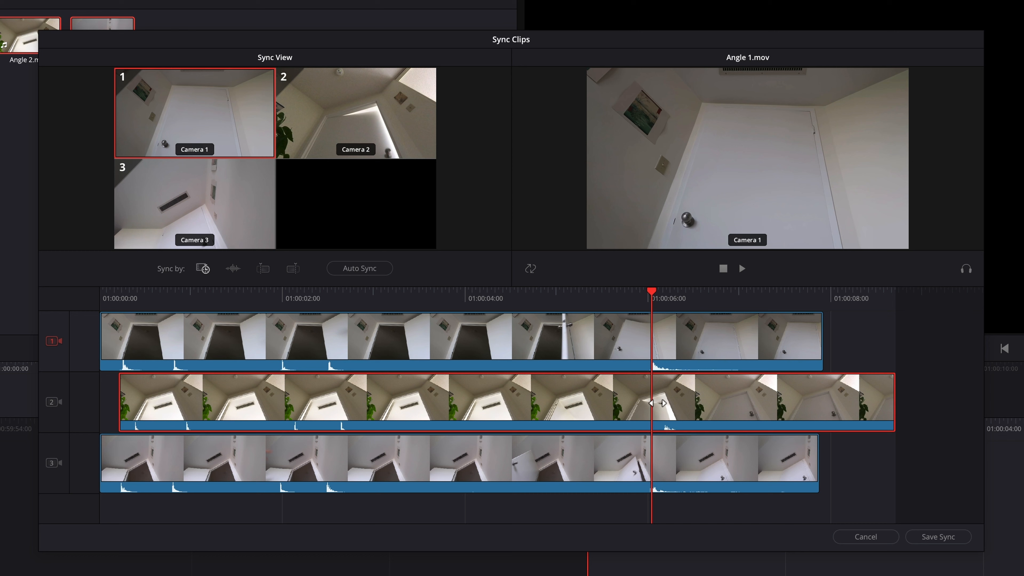
key(comma)
key(comma)
key(comma)
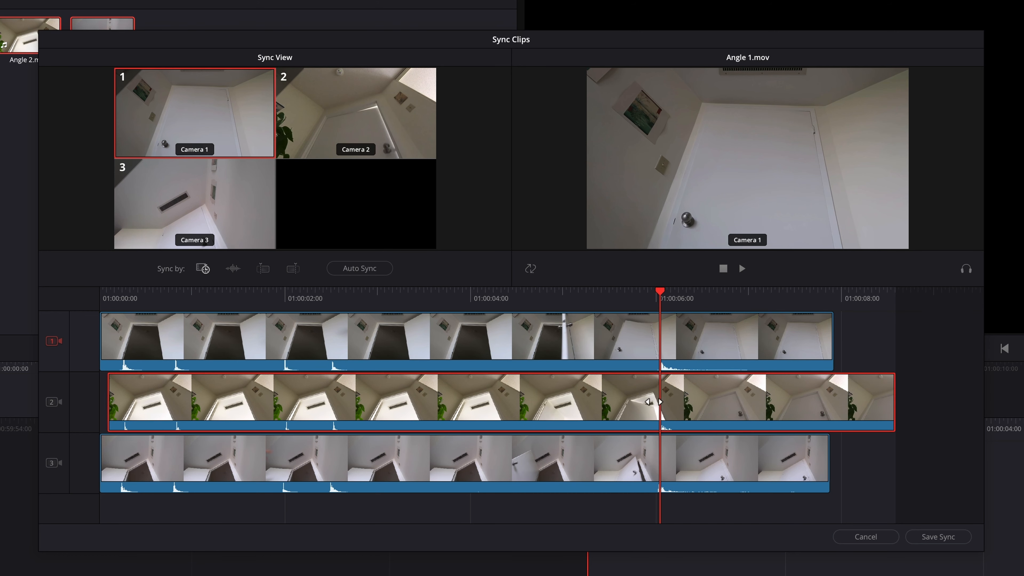
drag(665, 294, 664, 301)
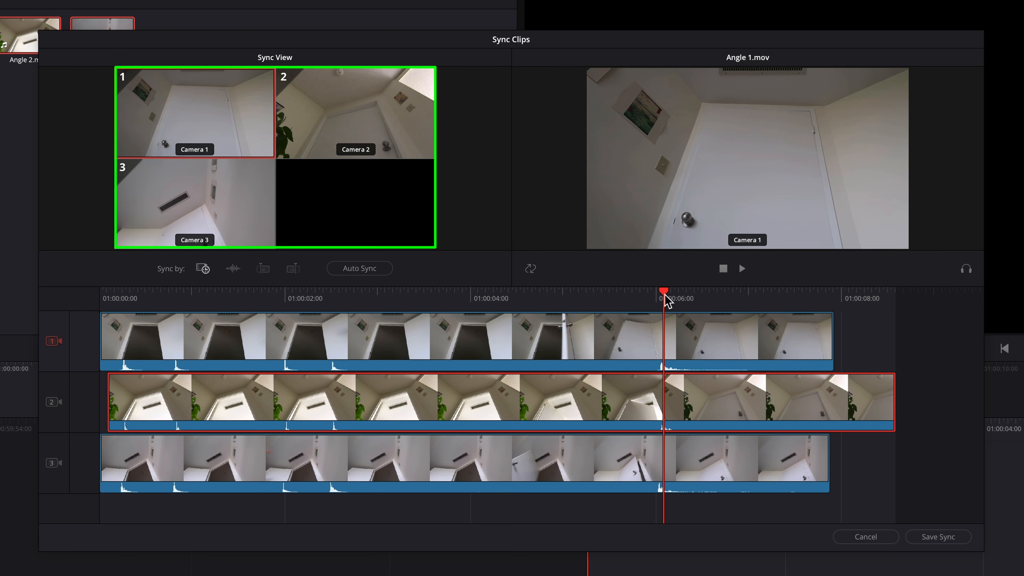
Step: Preview Camera 2 and nudge Angle 2 two frames earlier, then one frame later
click(396, 151)
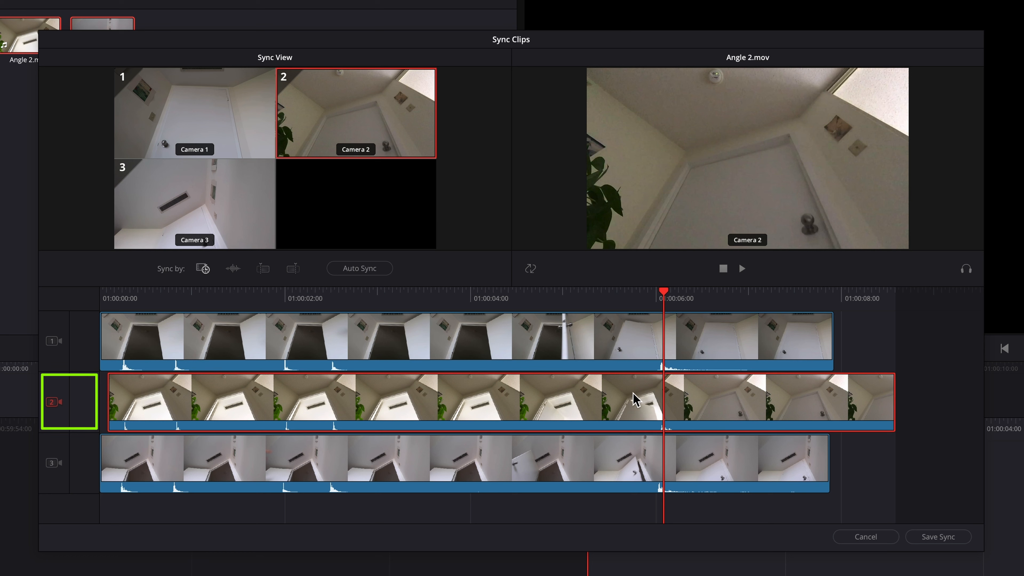
key(comma)
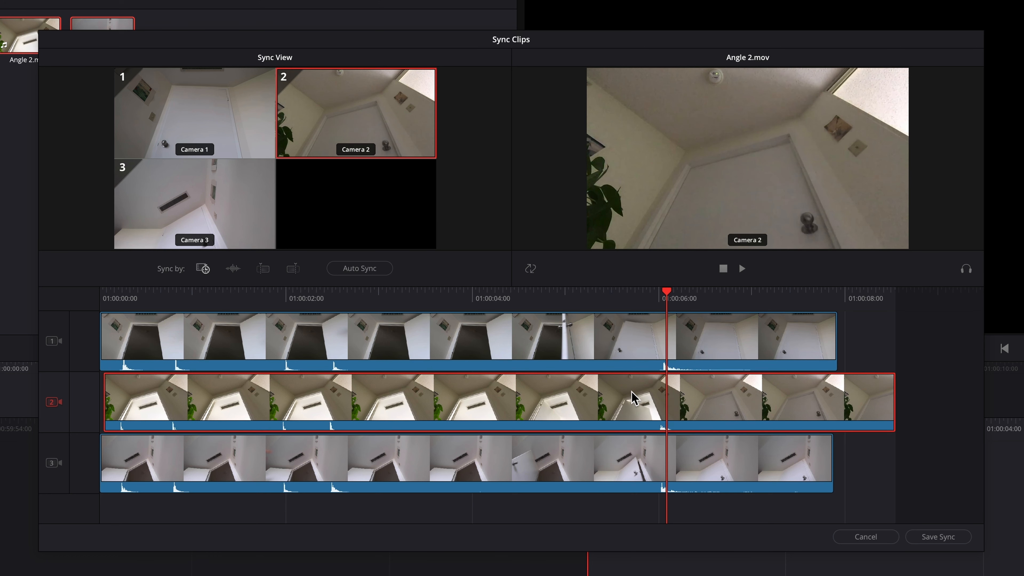
key(comma)
key(period)
Step: Play back from around 01:00:04:12 to check how the angles line up
drag(667, 298, 535, 310)
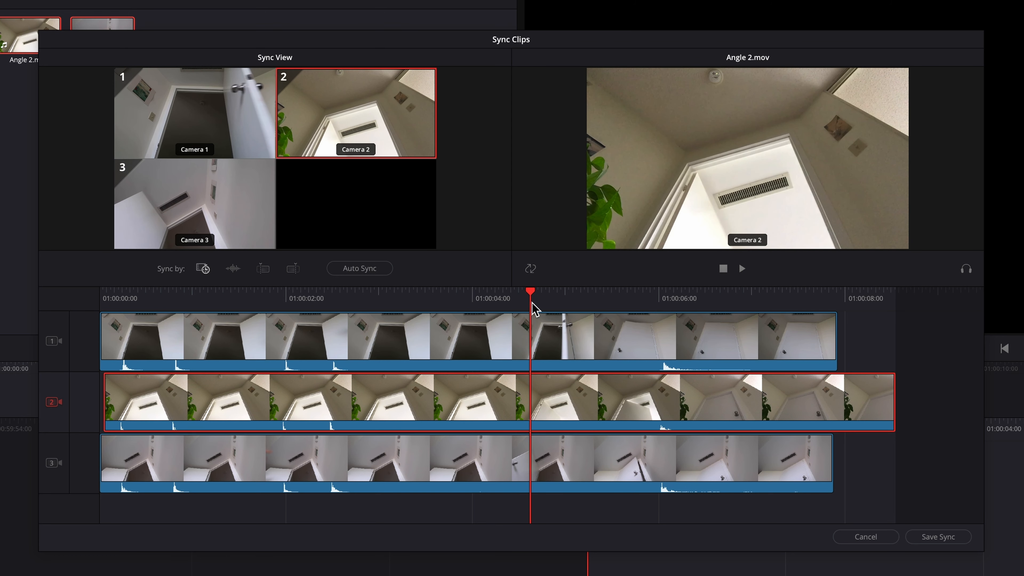
key(space)
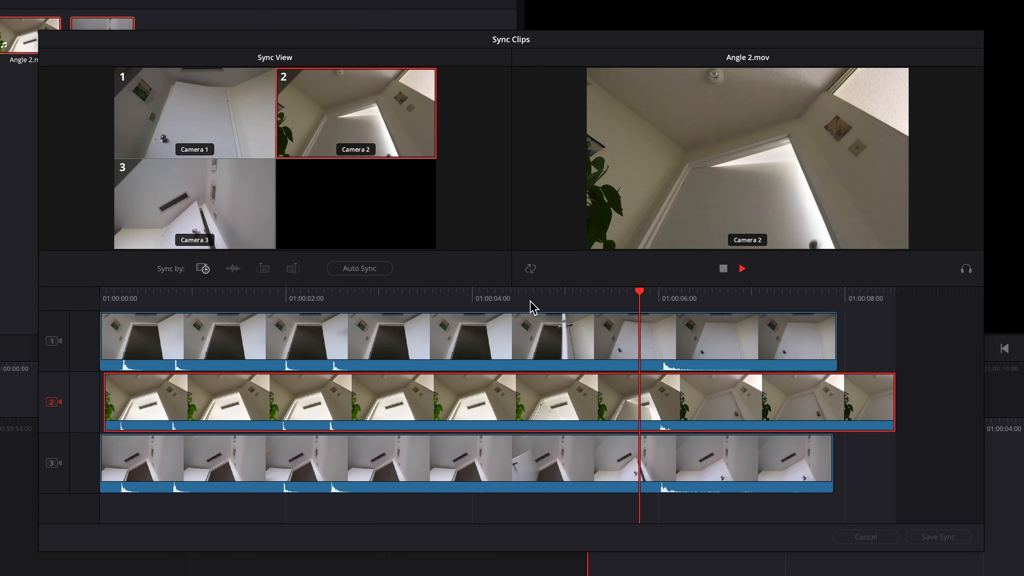
key(space)
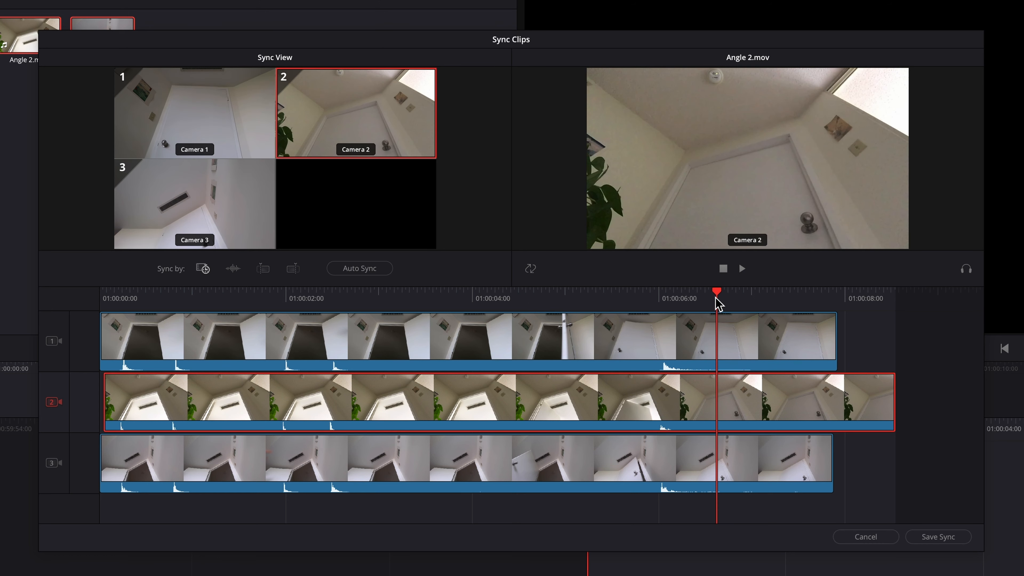
drag(718, 304, 552, 306)
key(space)
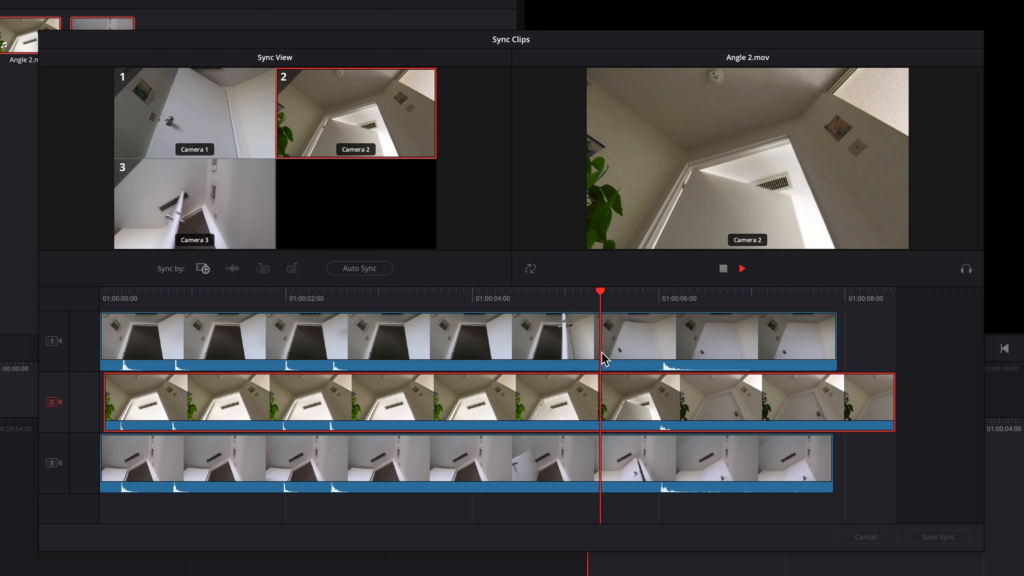
key(space)
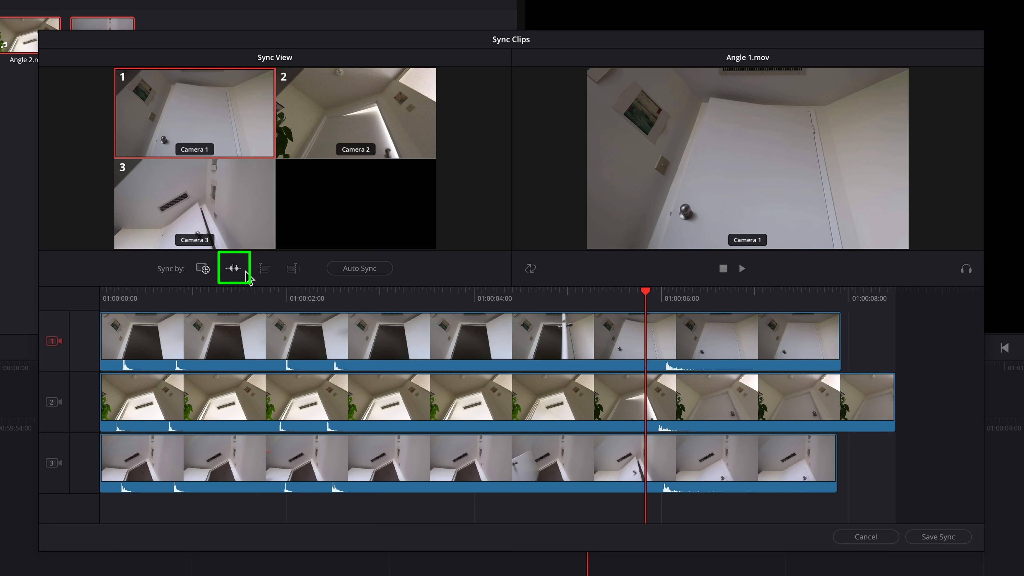
Step: Auto Sync the three angles by Waveform and play them back to confirm the alignment
click(240, 271)
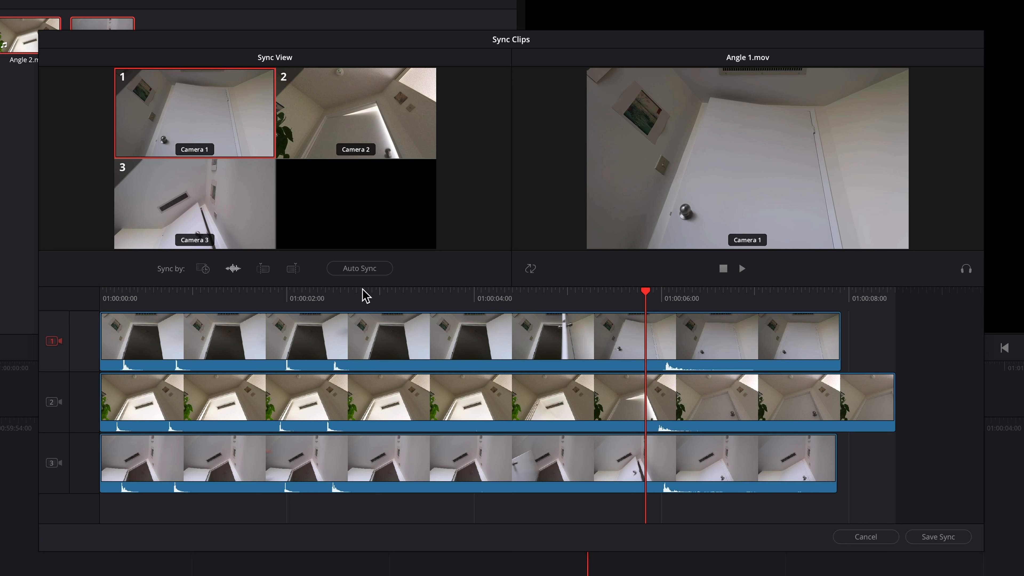
click(370, 274)
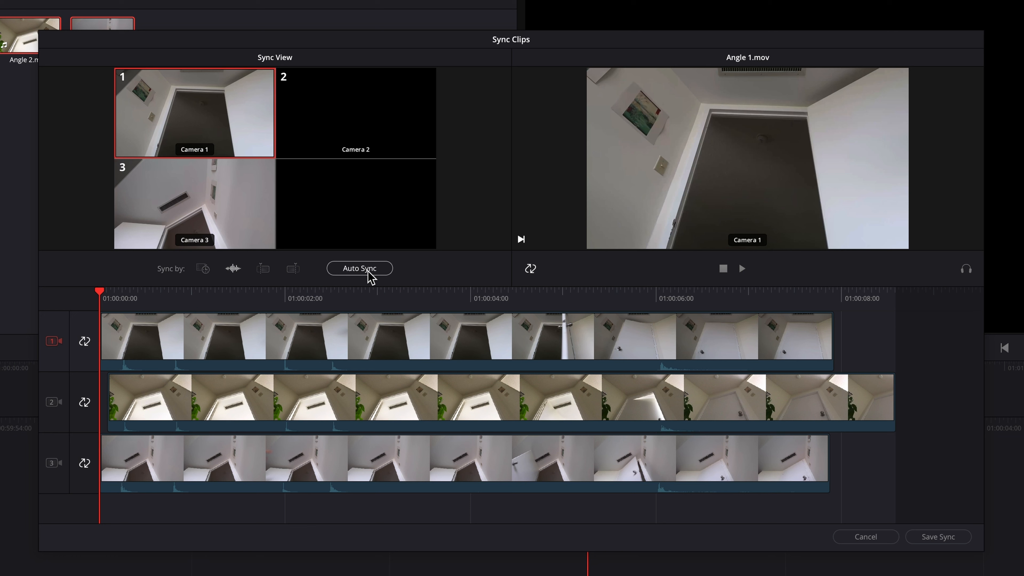
key(space)
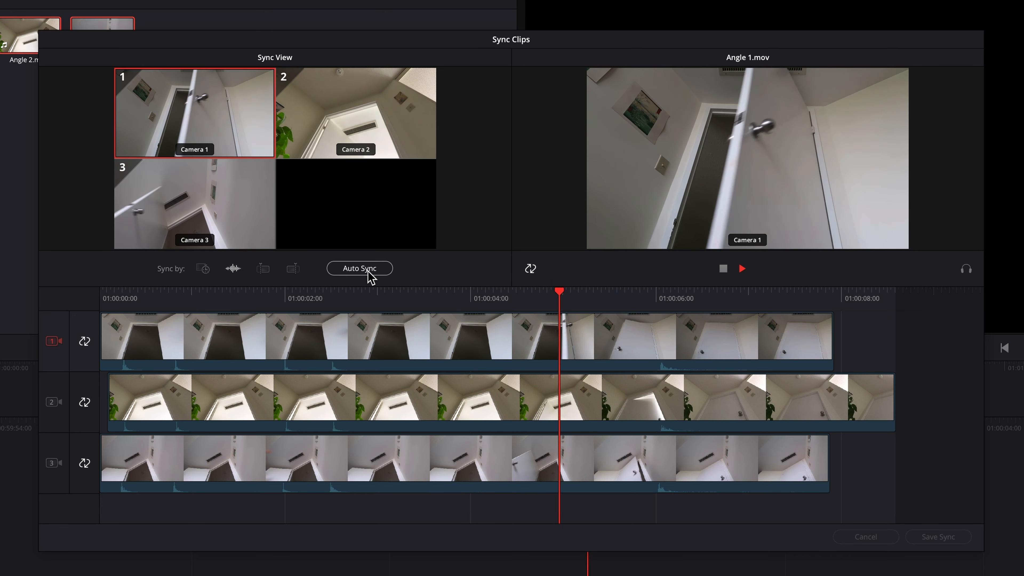
key(space)
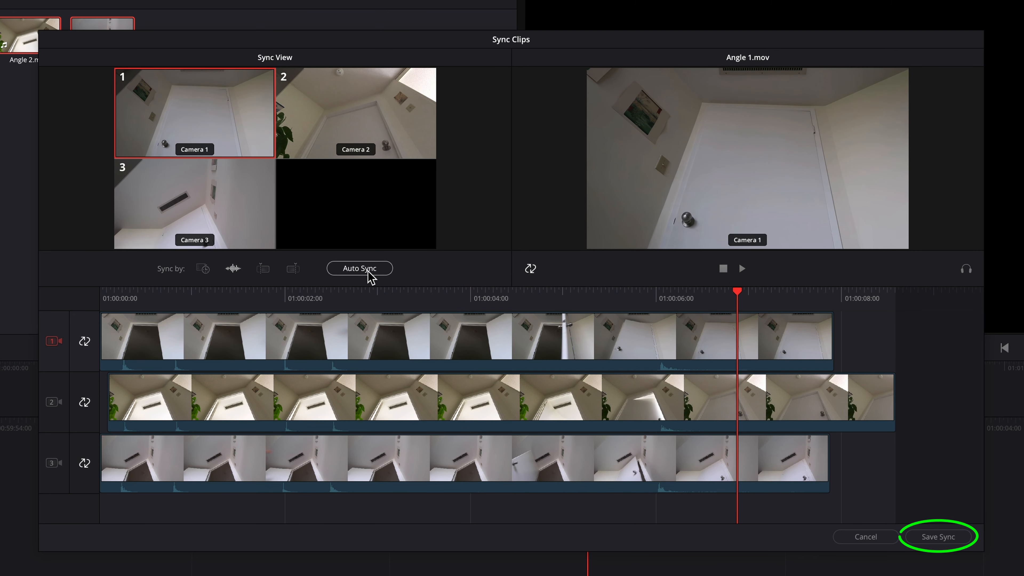
Step: Save the sync of the three angles
click(937, 537)
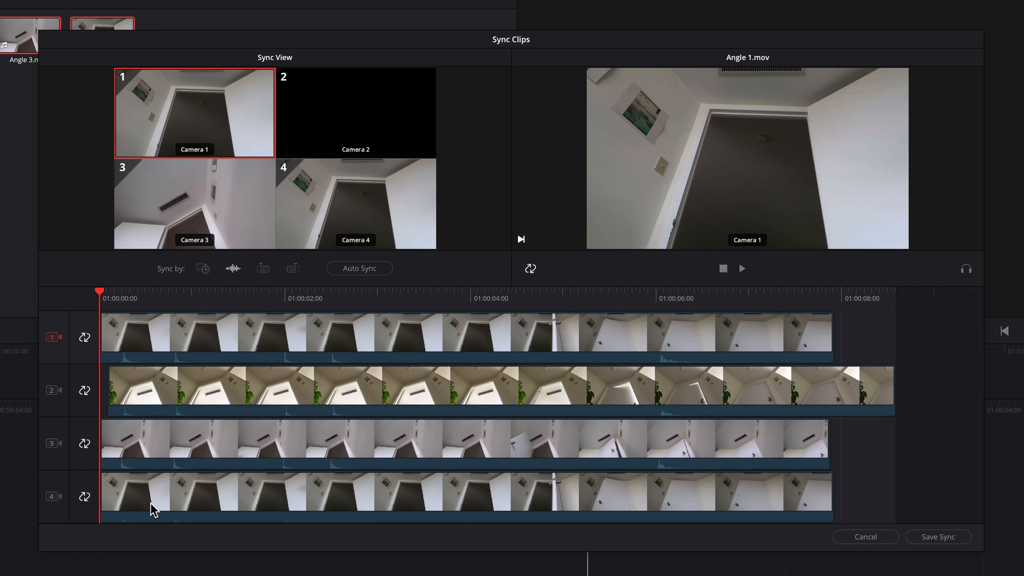
Step: Release Camera 4 from the sync lock and nudge its clip a few frames later
click(53, 497)
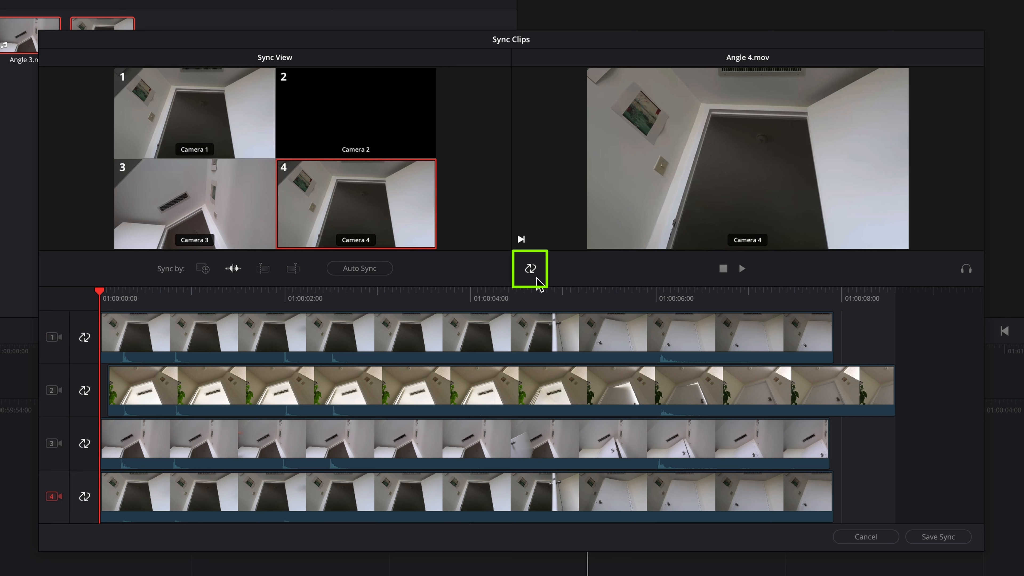
click(530, 269)
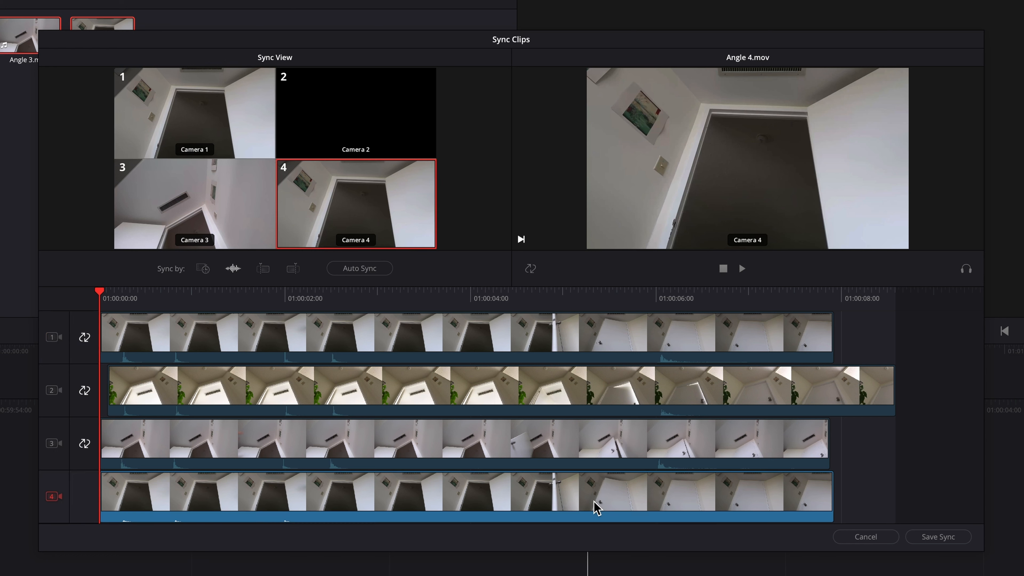
click(587, 510)
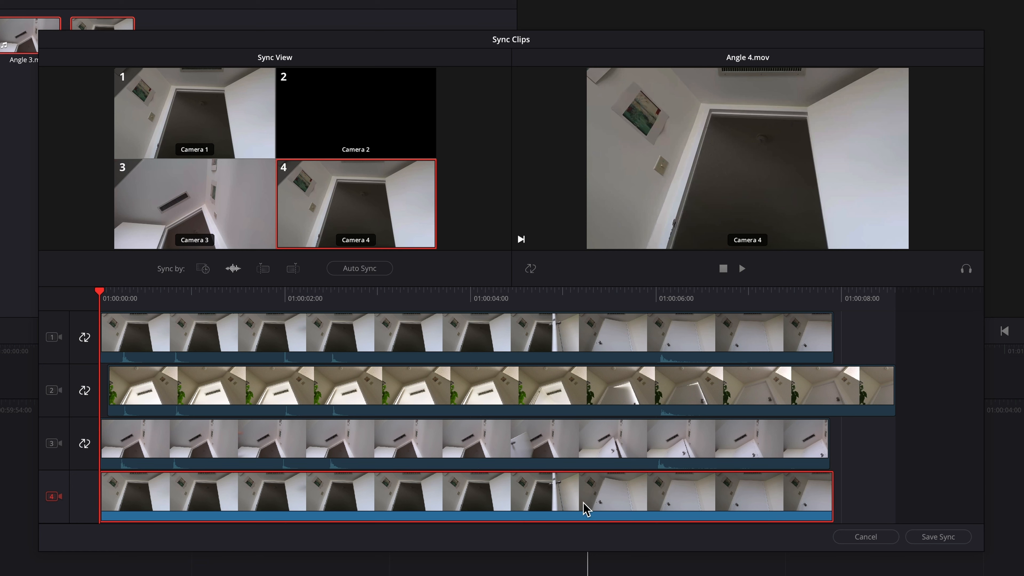
key(period)
key(period)
key(period)
key(period)
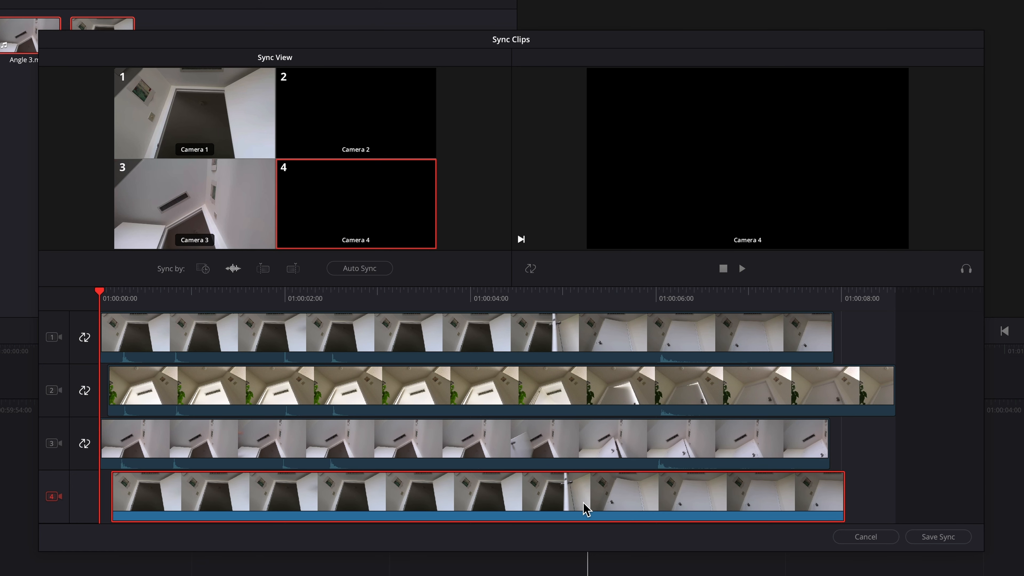
key(comma)
key(comma)
key(period)
key(period)
key(period)
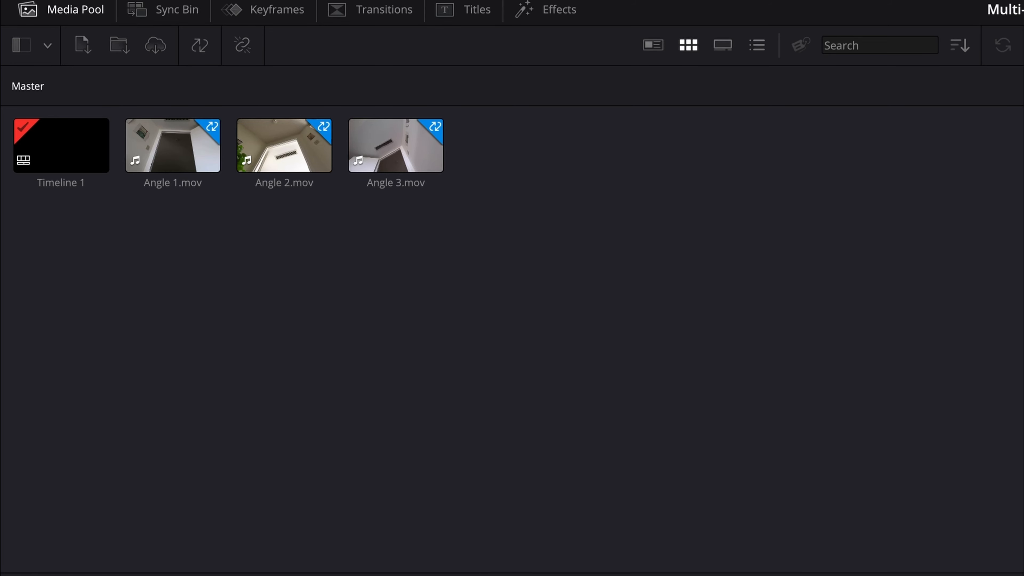
right_click(415, 166)
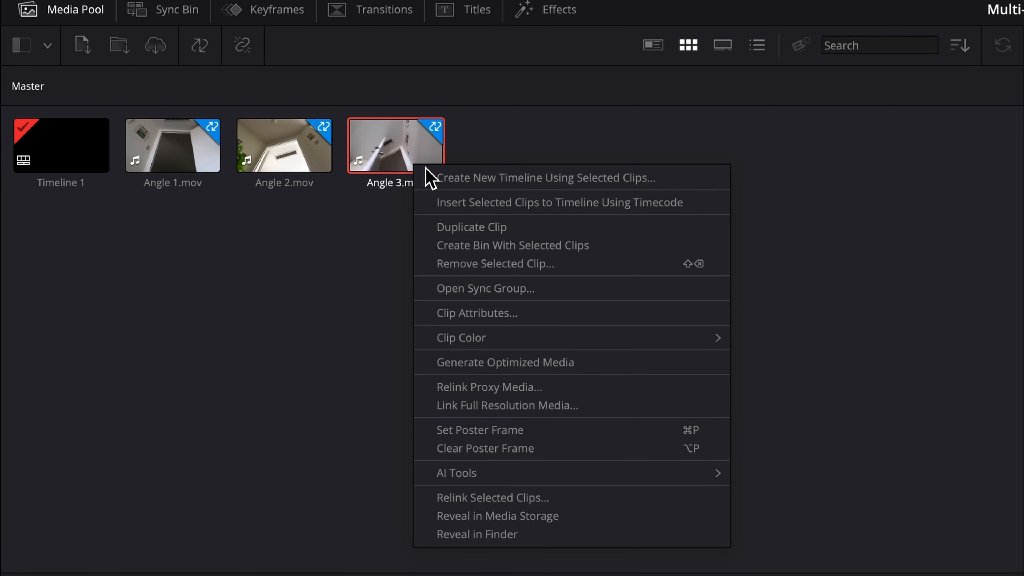
click(560, 292)
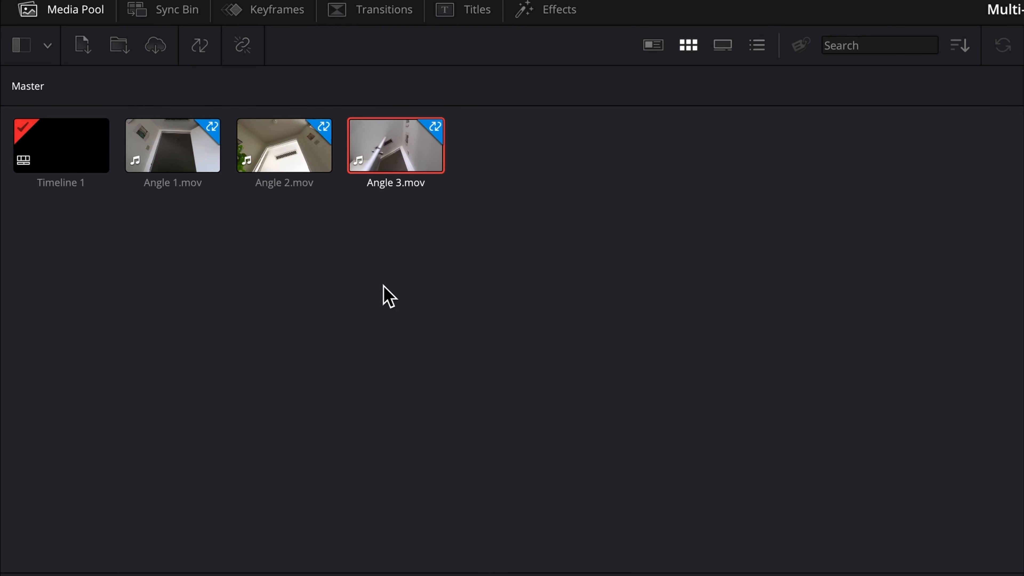
click(197, 171)
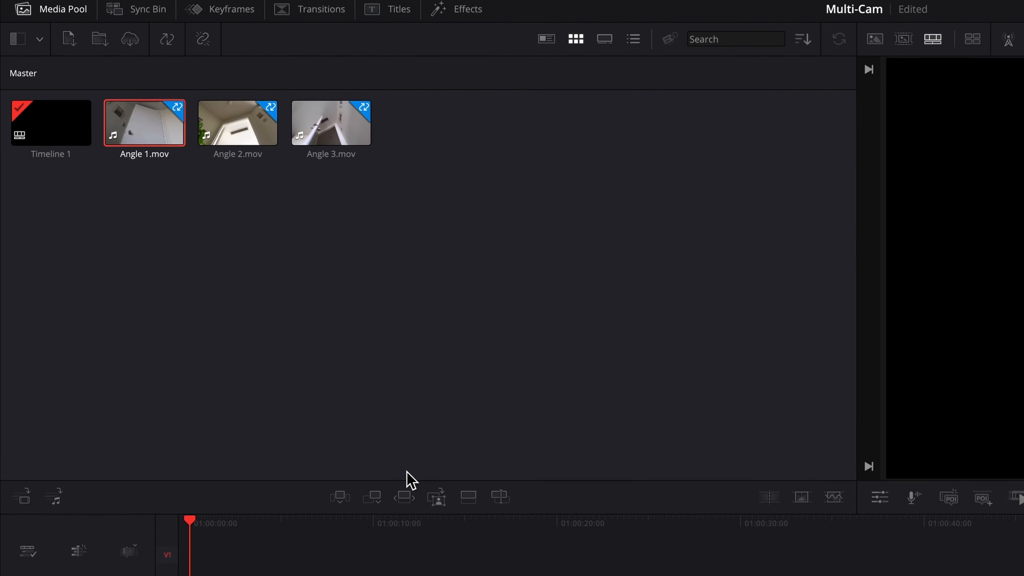
Step: Append Angle 1.mov to V1 and show the synced angles in the Sync Bin
click(368, 485)
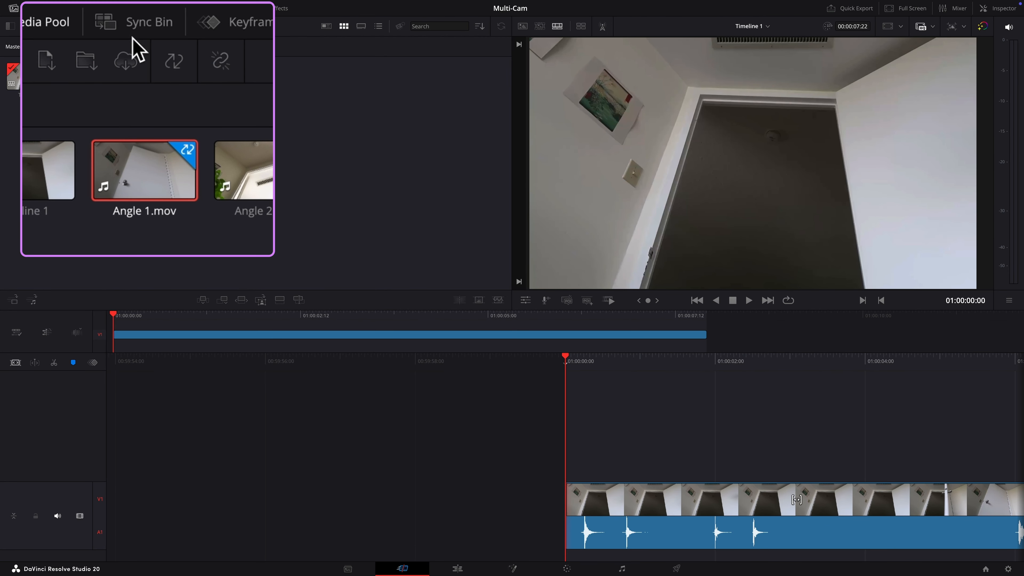
click(82, 12)
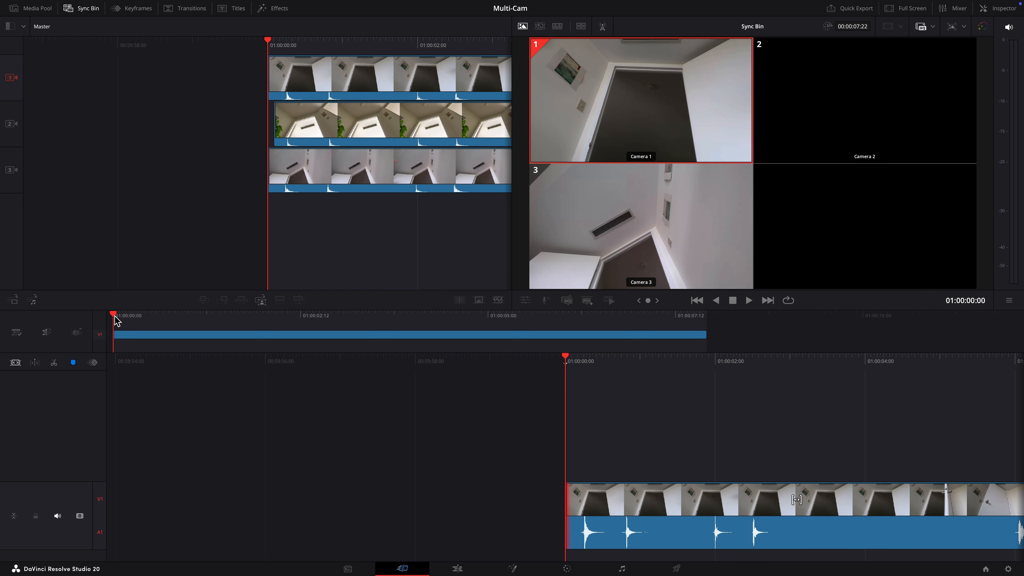
Step: Split Angle 1 at 01:00:03:15 and ripple-delete the opening part
drag(115, 319, 434, 349)
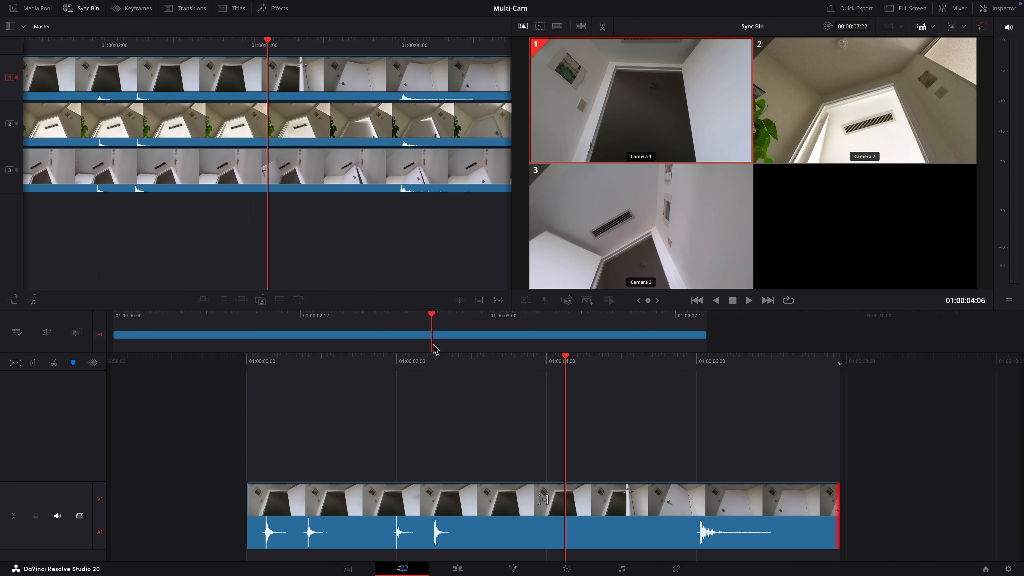
drag(433, 317, 391, 320)
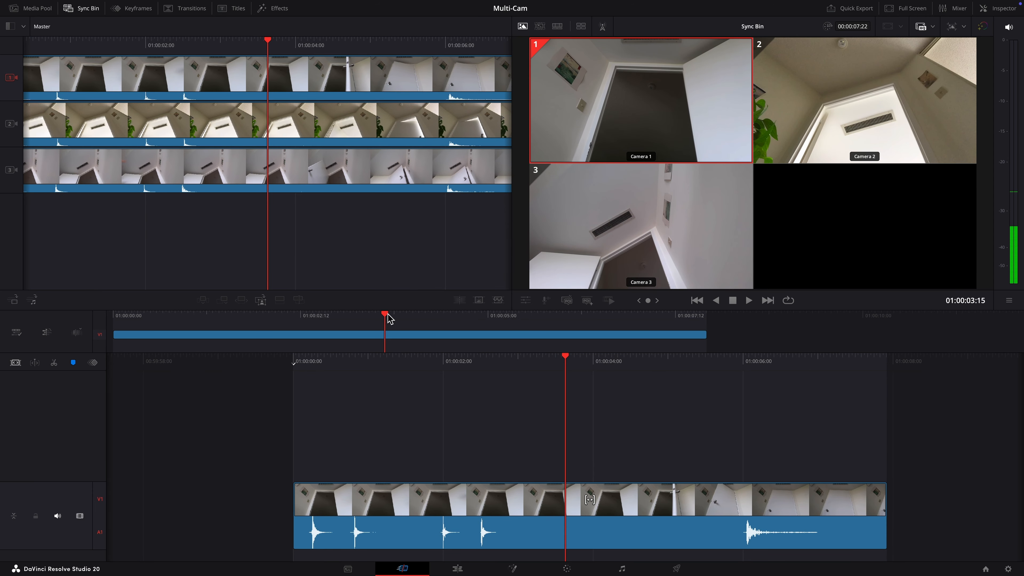
key(super+b)
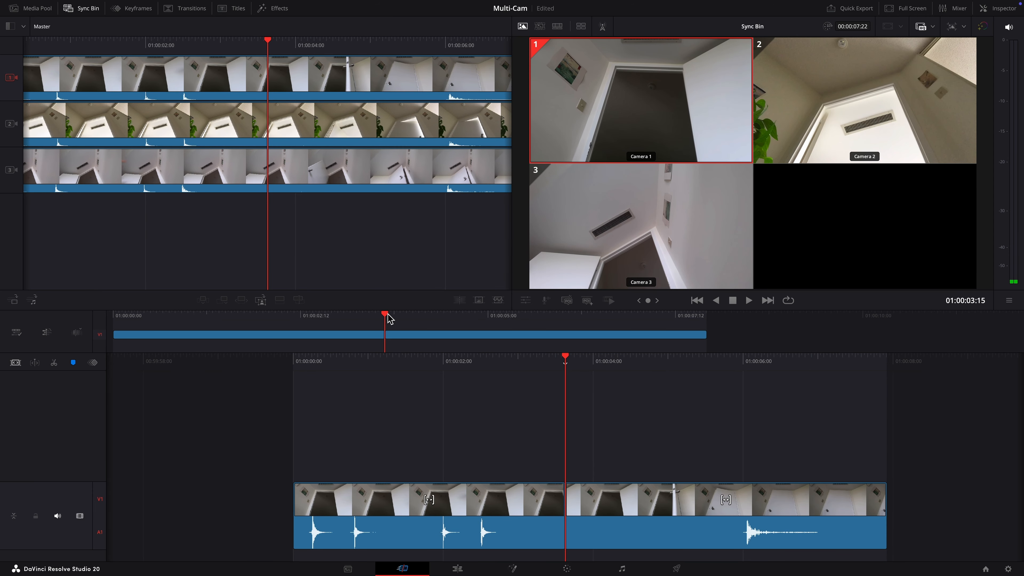
key(v)
click(411, 513)
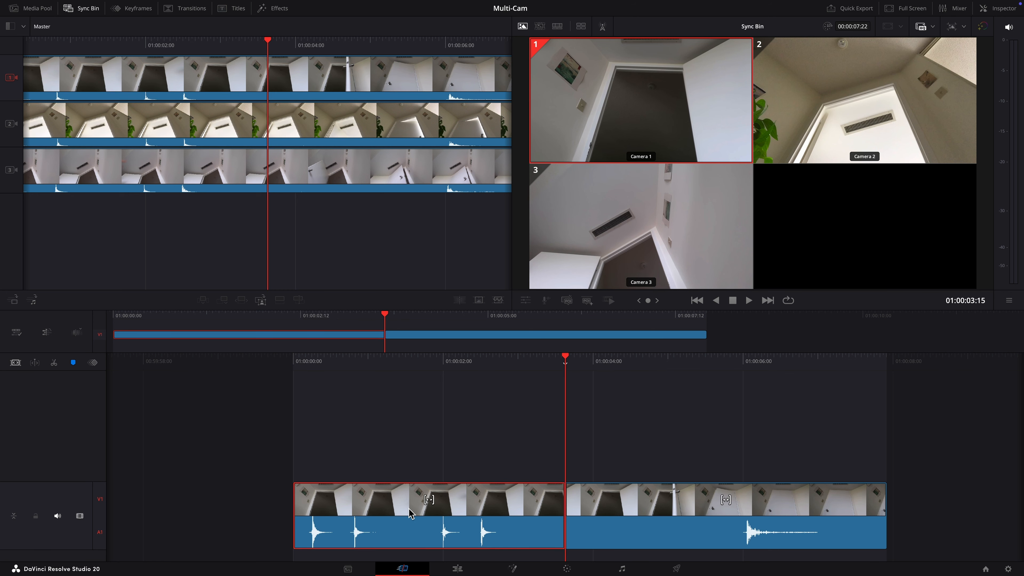
key(Delete)
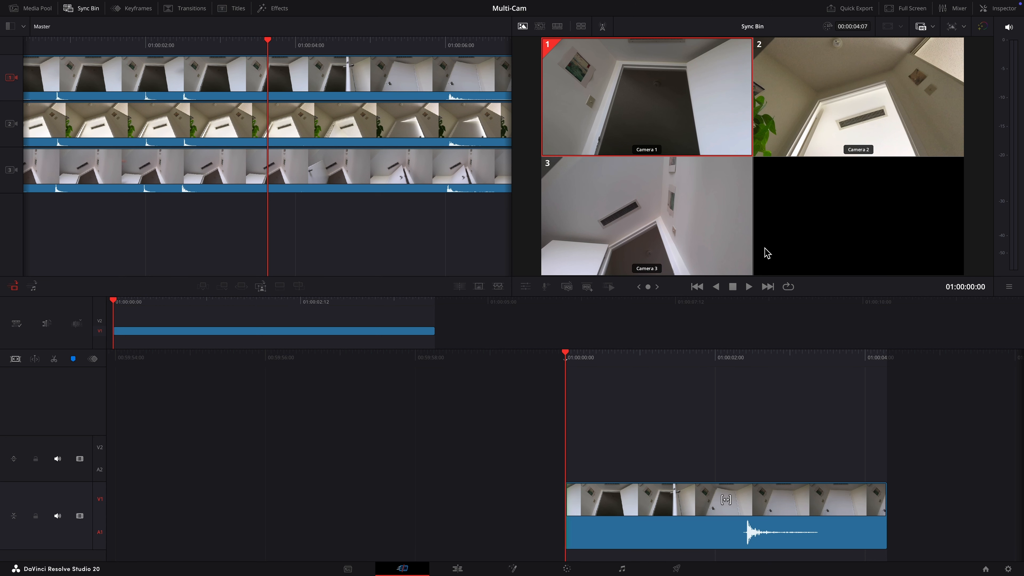
Step: Pick Camera 3 in the Sync Bin, trim it to a brief range, and place it on V2
key(space)
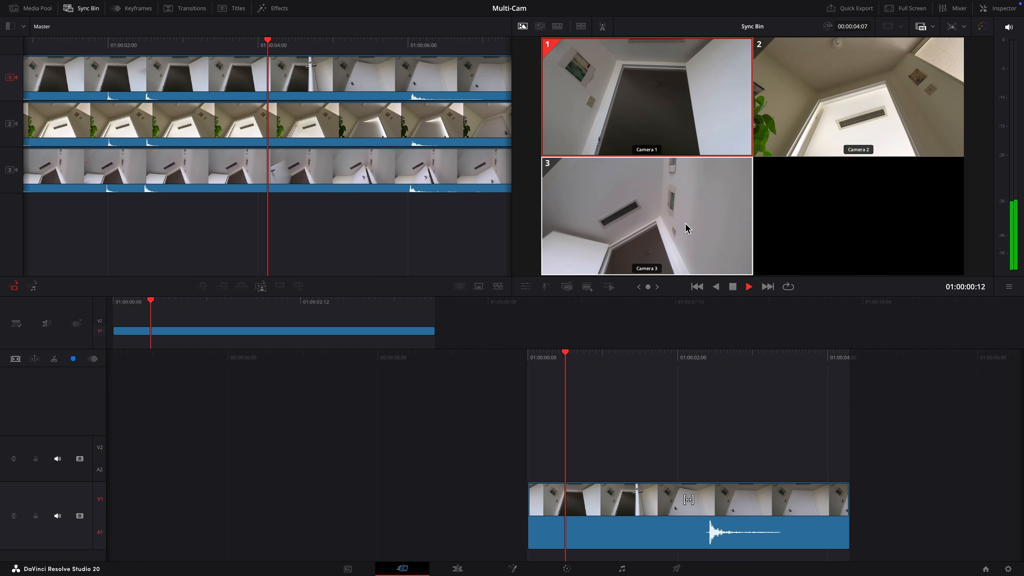
click(619, 216)
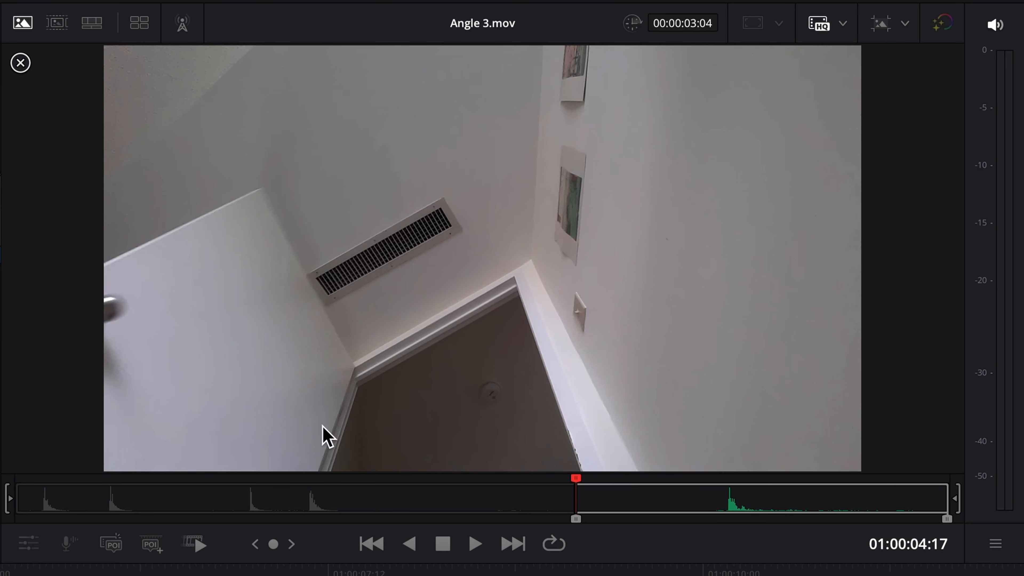
drag(947, 520, 613, 505)
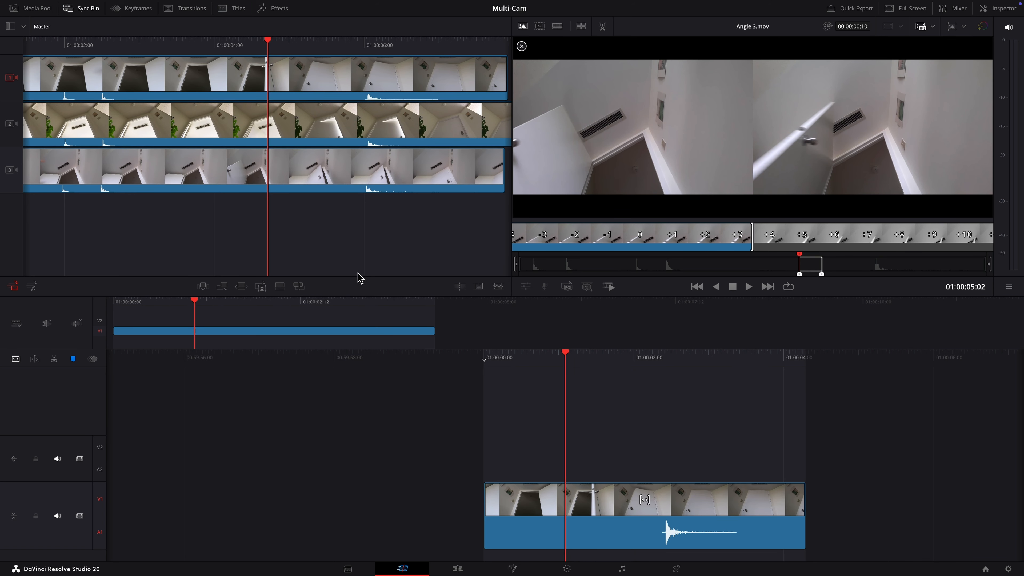
click(299, 287)
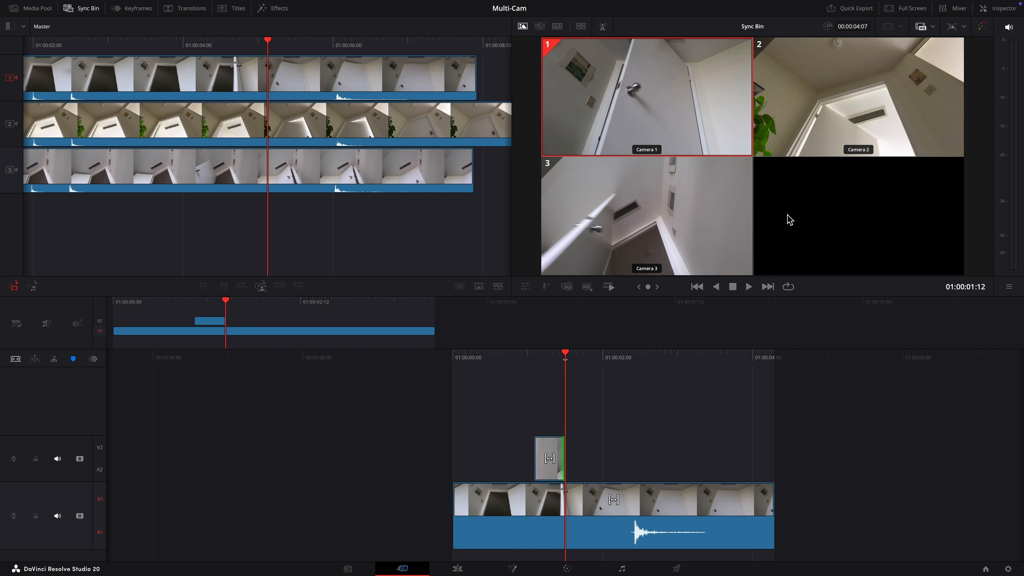
Step: Place a brief Angle 2 range on V2 just after the Angle 3 cutaway, then return the playhead to the start
key(space)
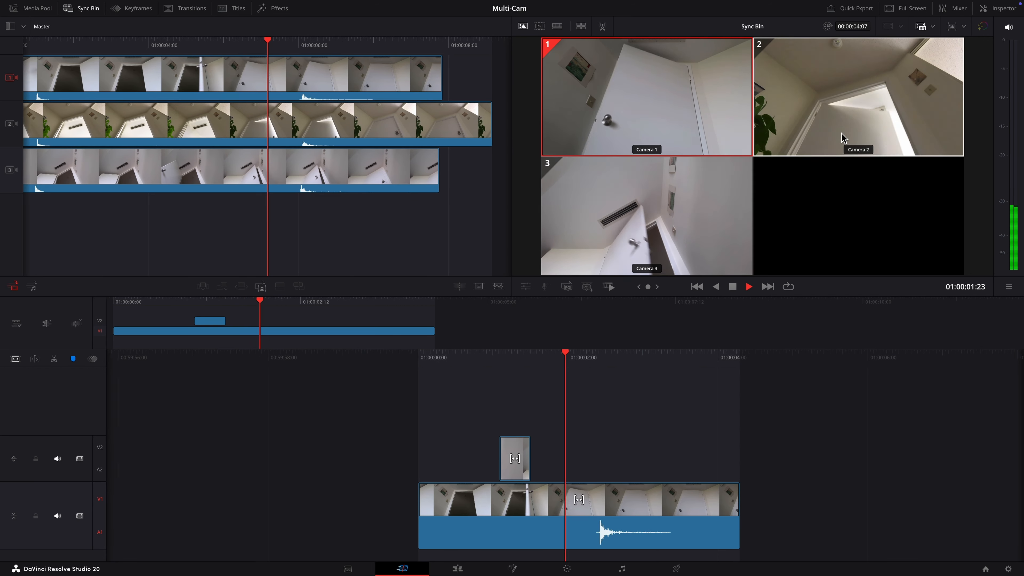
click(842, 139)
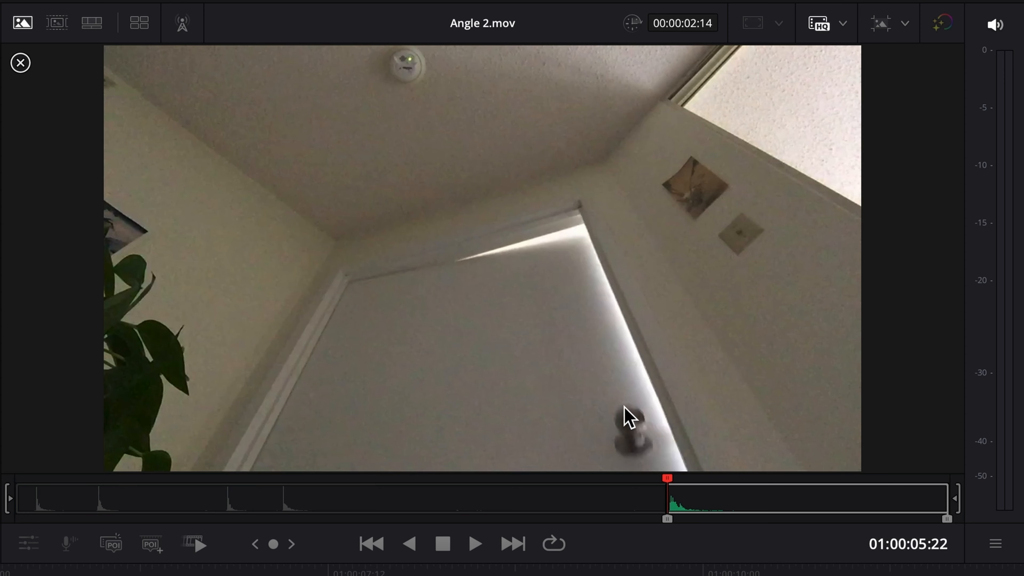
drag(666, 524, 603, 519)
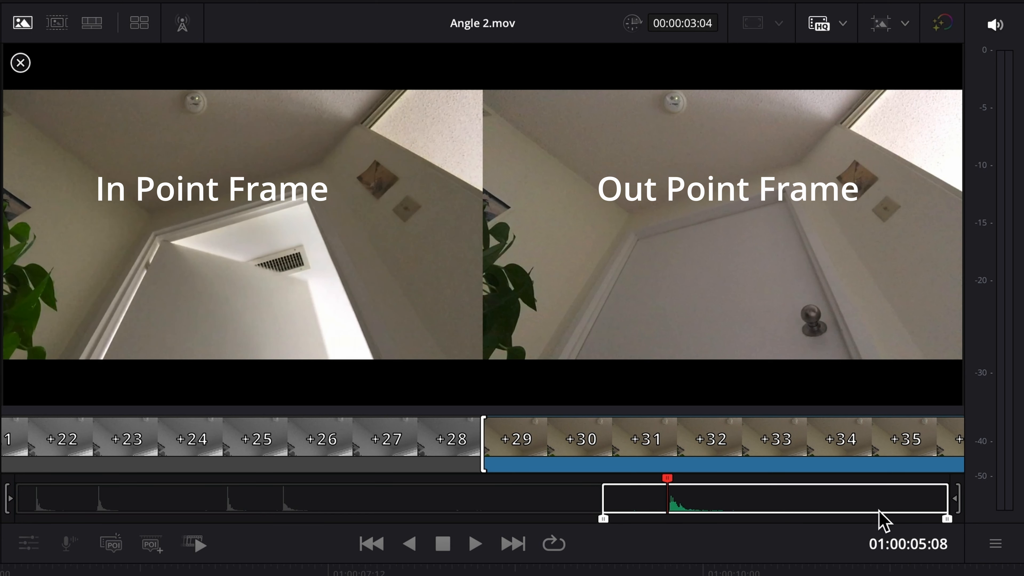
drag(947, 519, 644, 520)
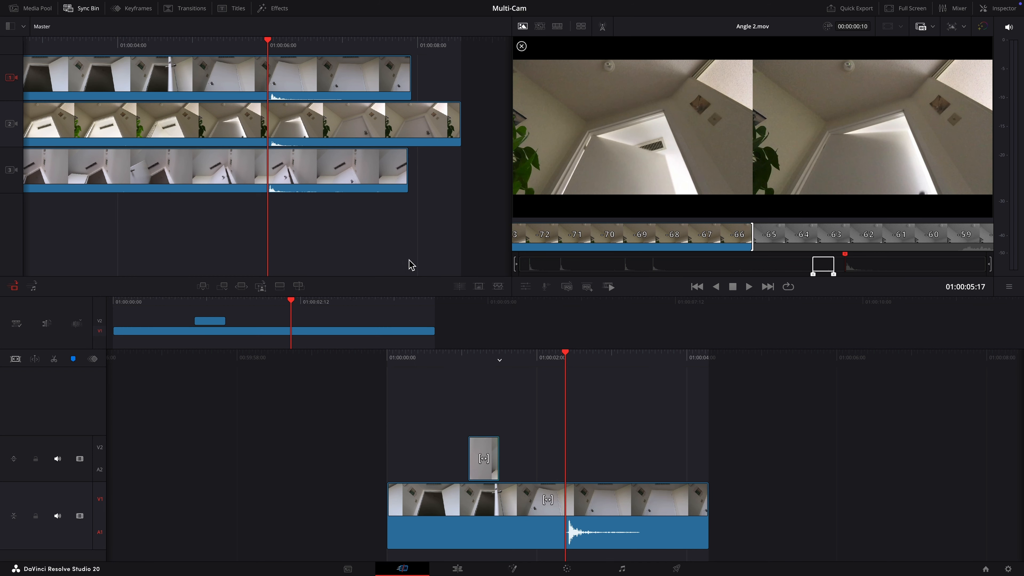
click(299, 287)
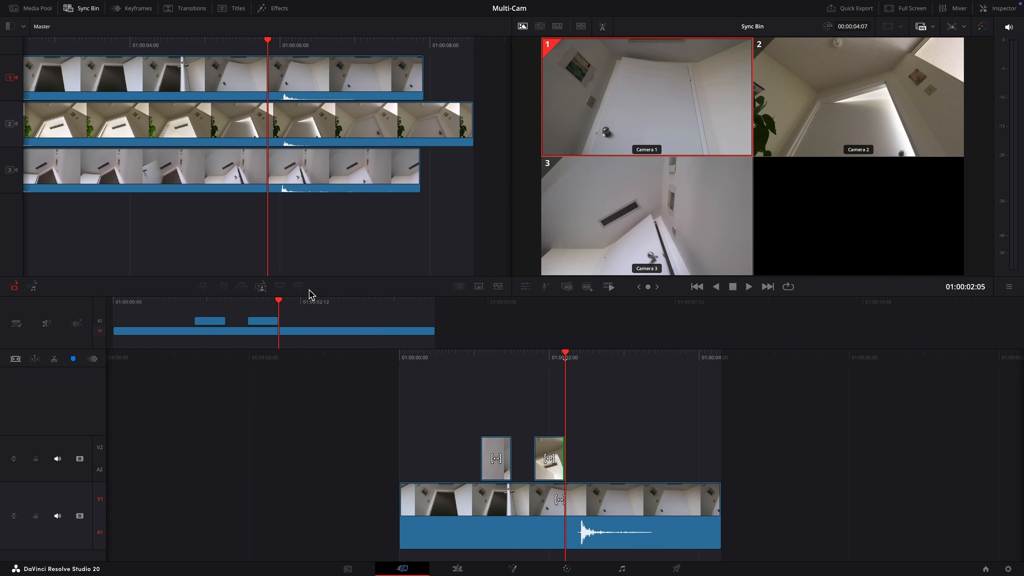
drag(283, 308, 112, 300)
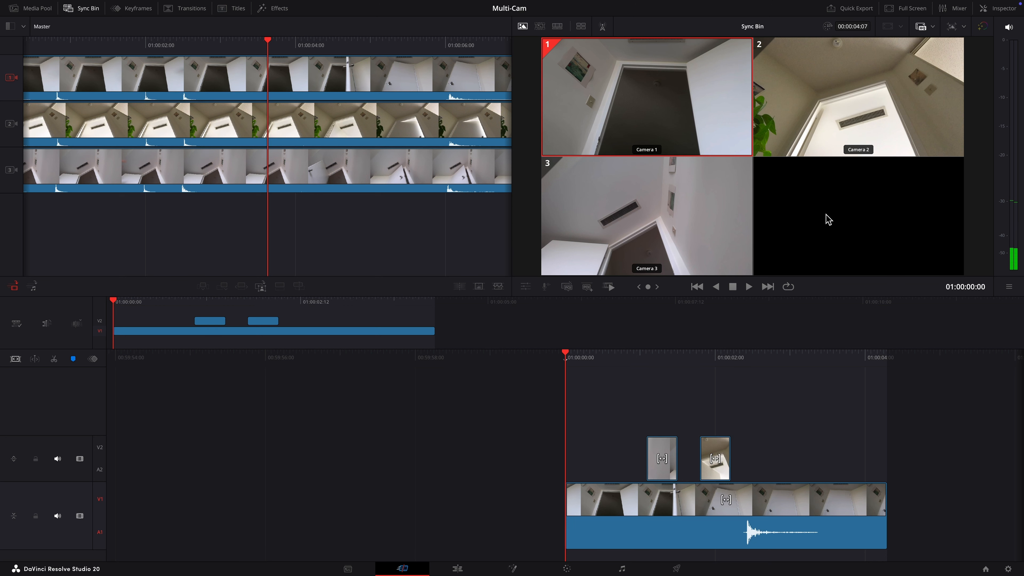
Step: Play the edit, preview Angle 2 alone, then switch the viewer from the angle grid to Timeline 1
key(space)
click(852, 142)
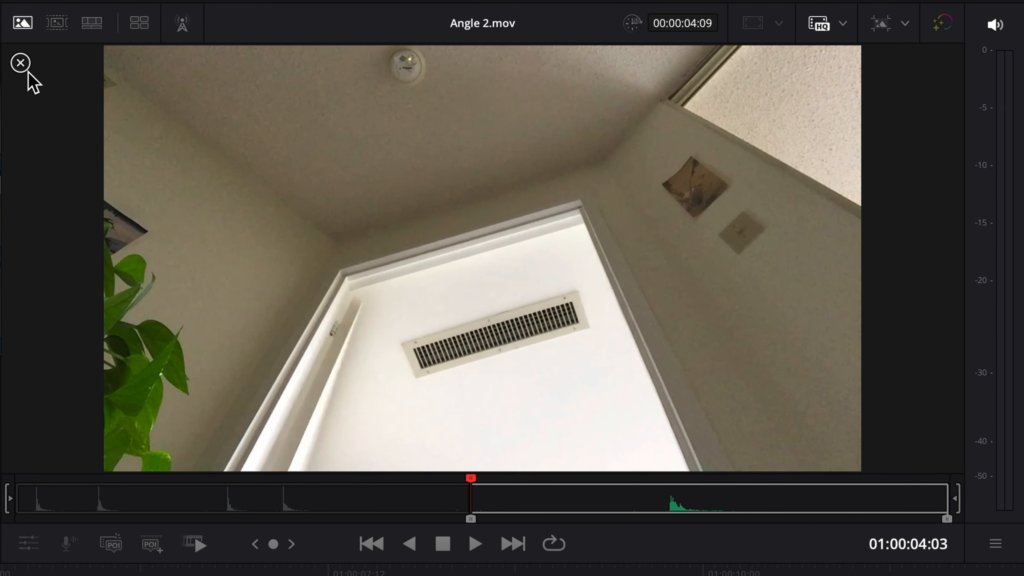
click(22, 65)
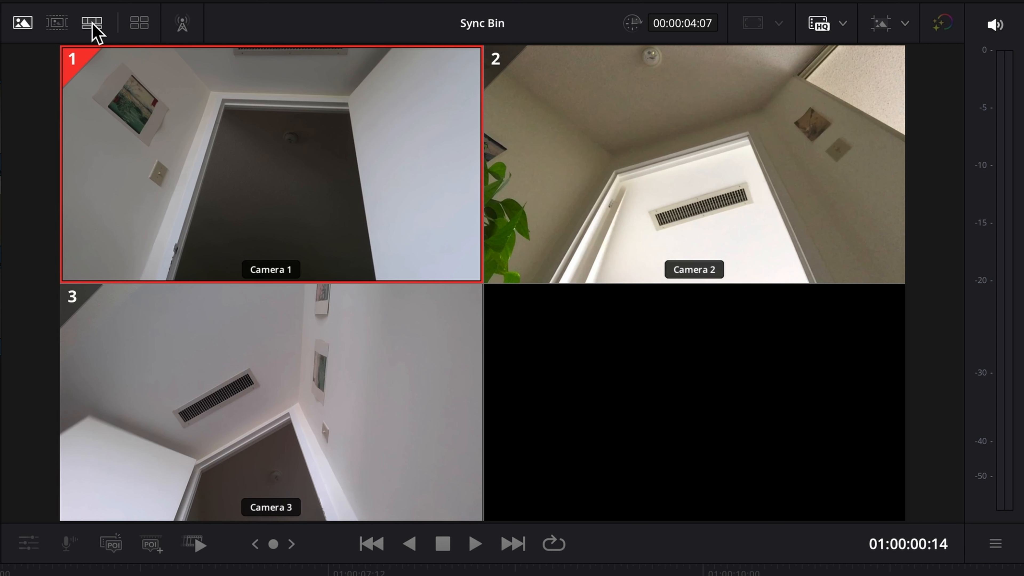
click(95, 32)
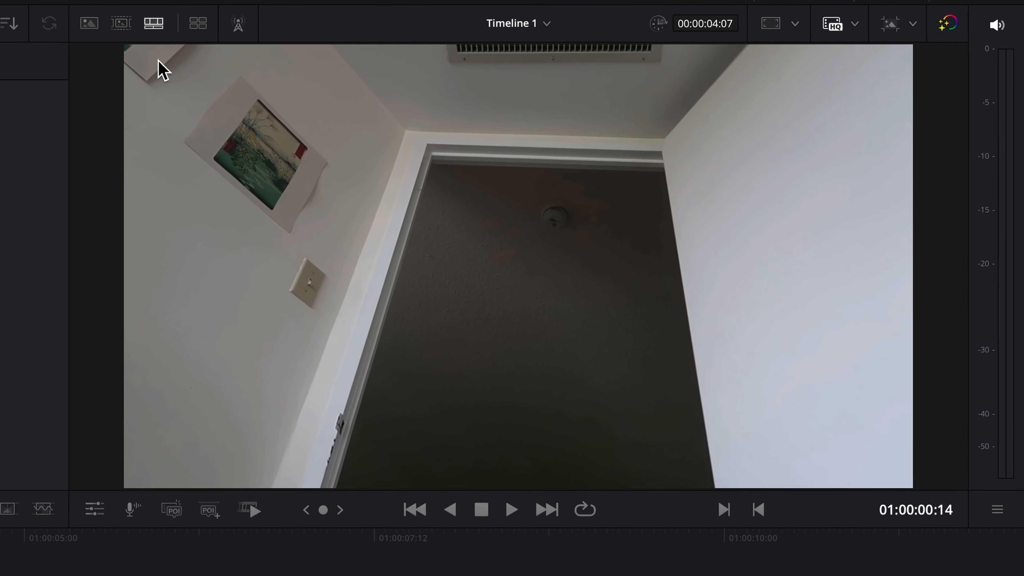